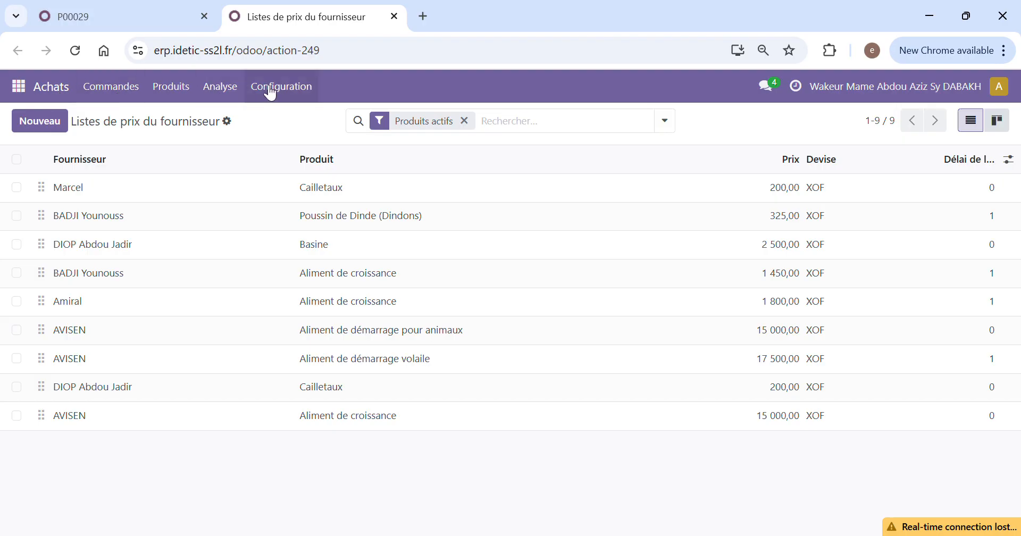
Step: Open the list of purchasable products
click(301, 91)
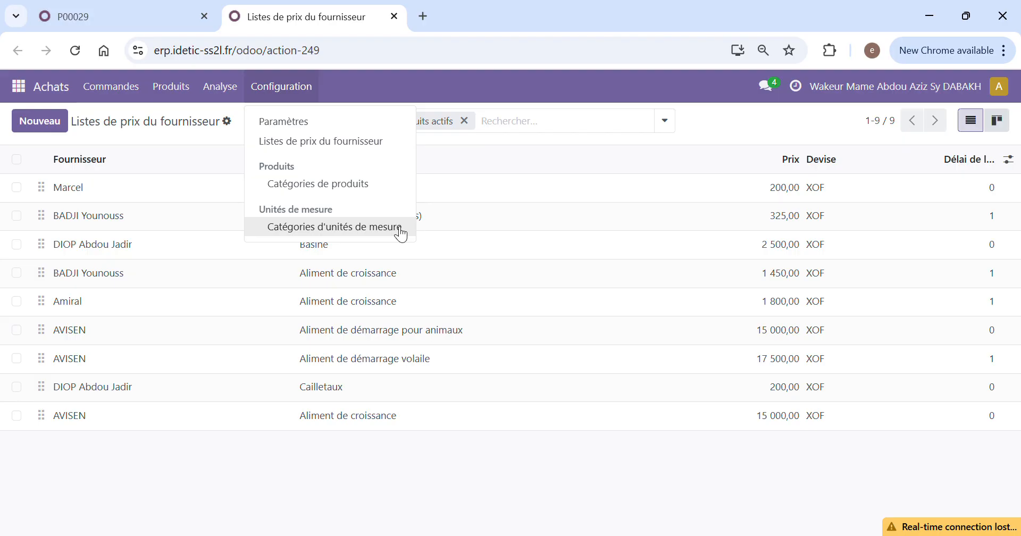
mouse_move(180, 99)
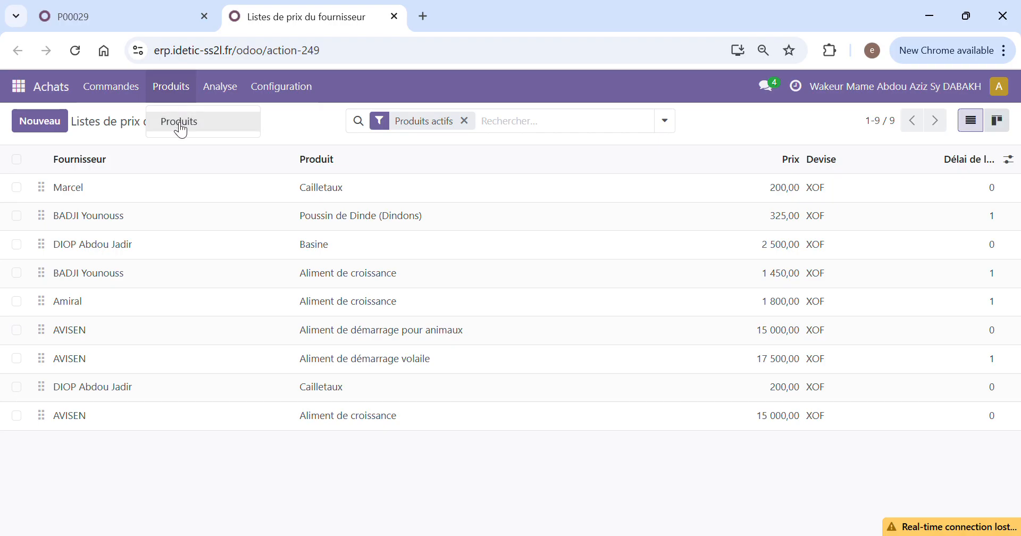
click(179, 122)
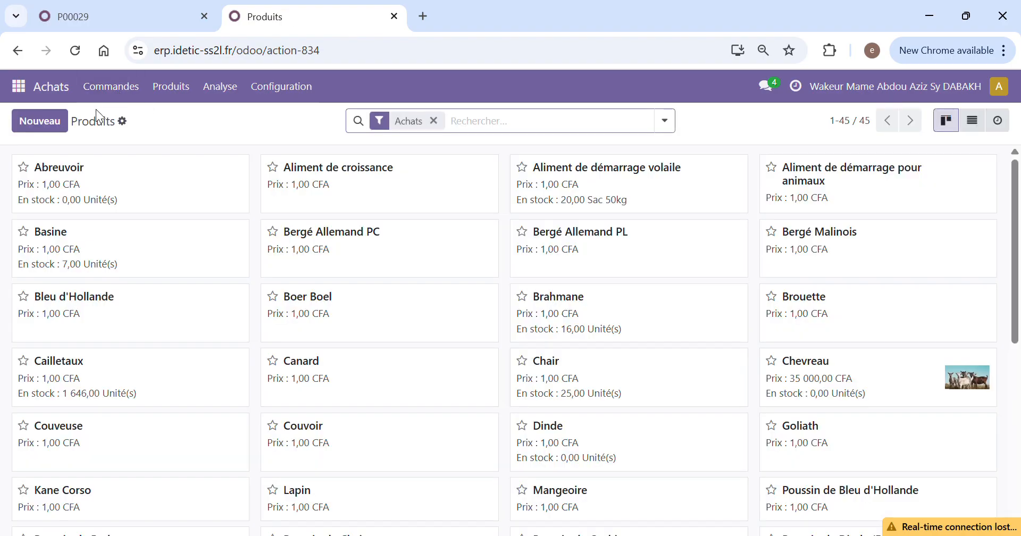
click(270, 95)
mouse_move(127, 102)
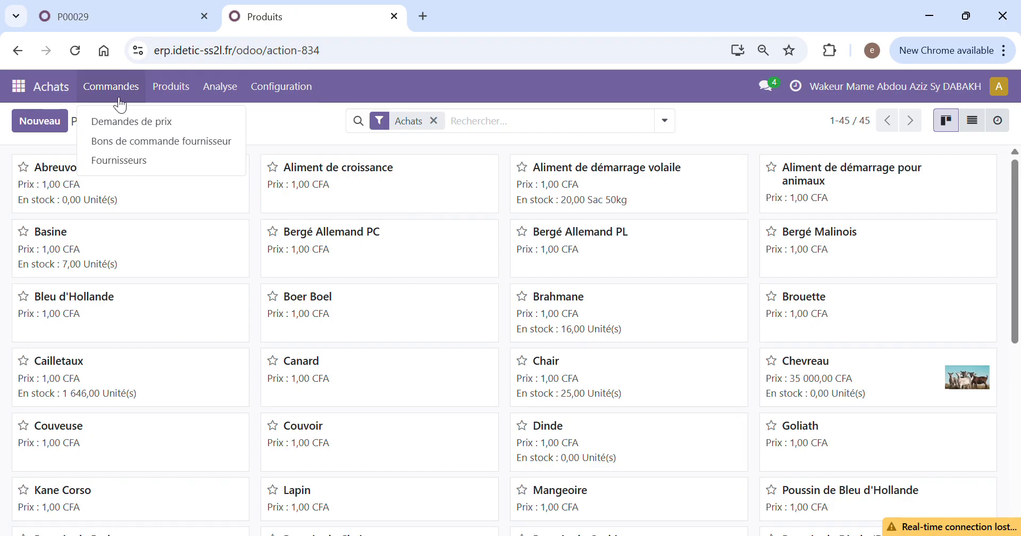
mouse_move(296, 97)
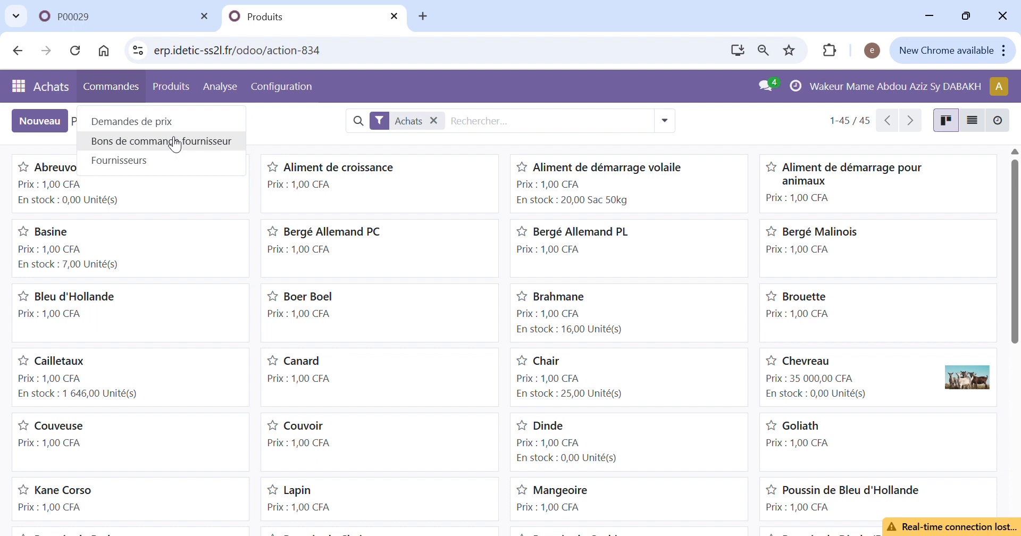
click(268, 120)
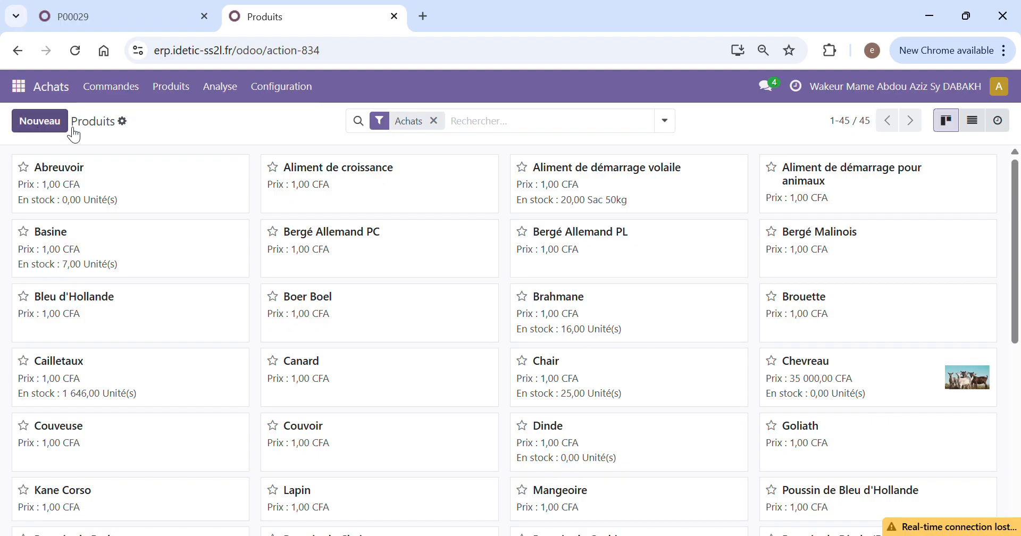
Step: Create a new request for quotation with AVISEN as the supplier
click(112, 87)
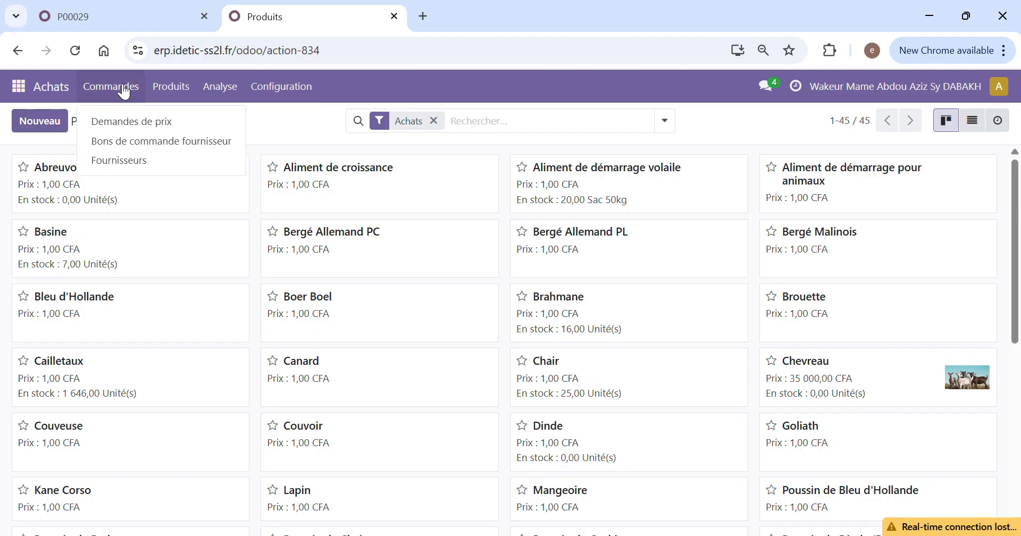
click(131, 123)
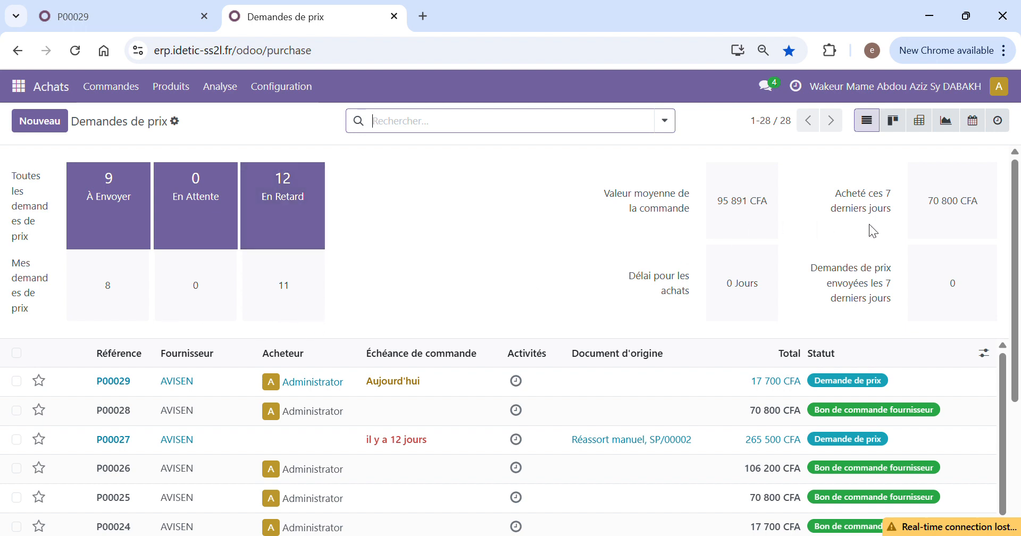
click(55, 124)
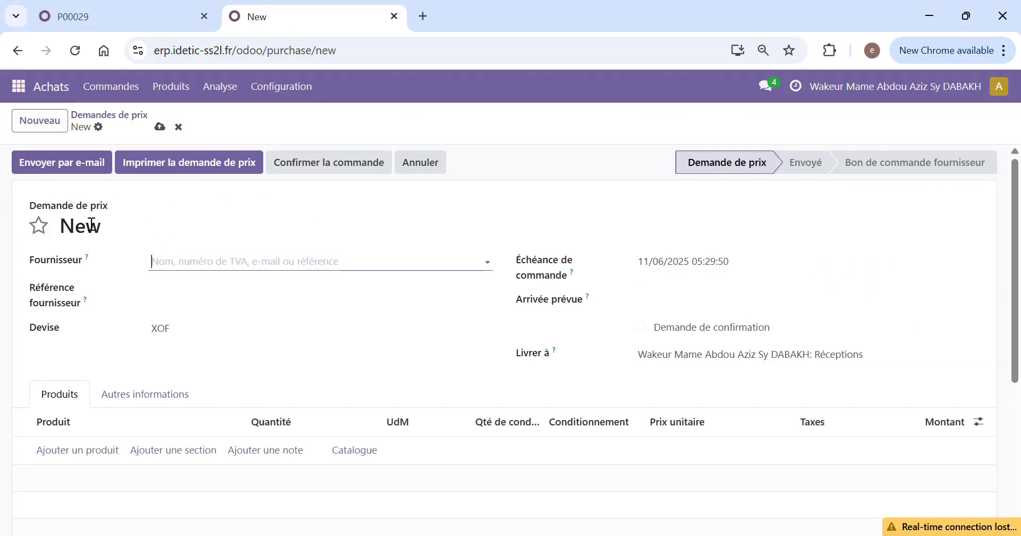
click(231, 270)
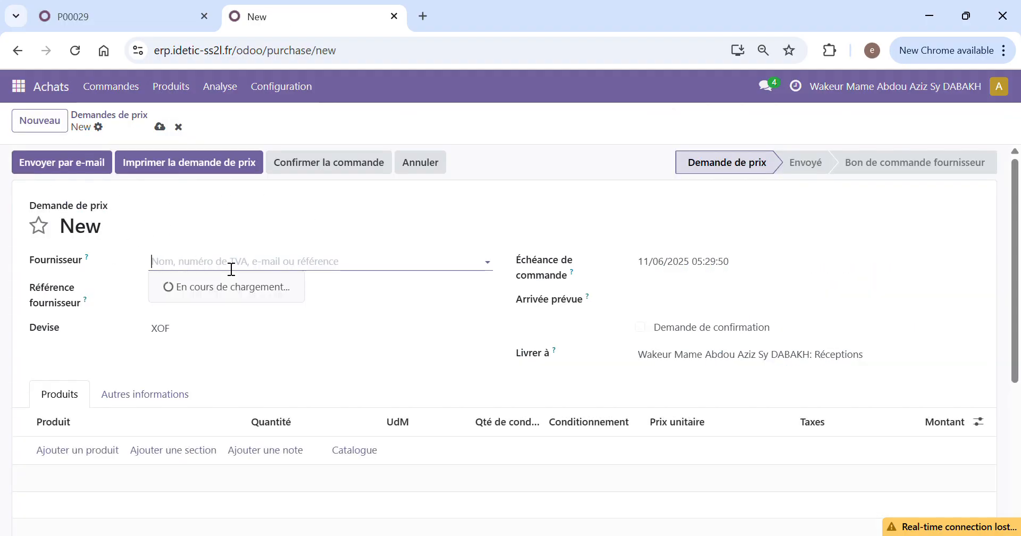
click(232, 328)
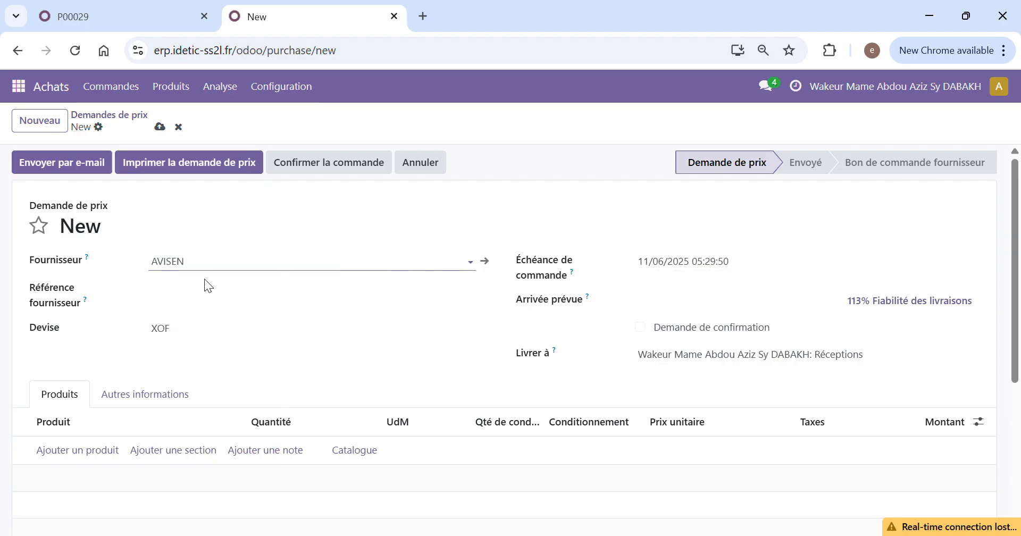
Step: Check which currencies are available for the request for quotation
scroll(135, 277, down, 2)
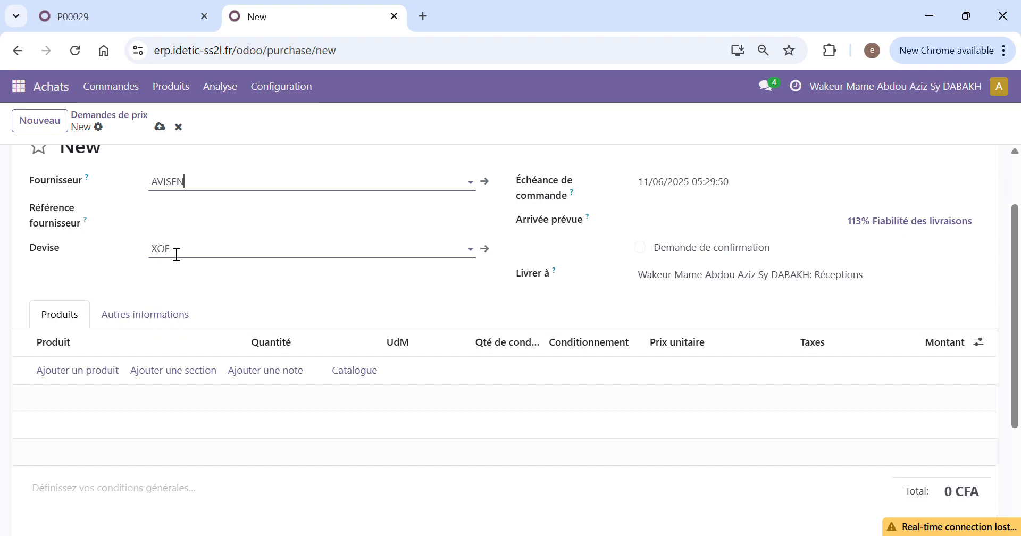
click(198, 264)
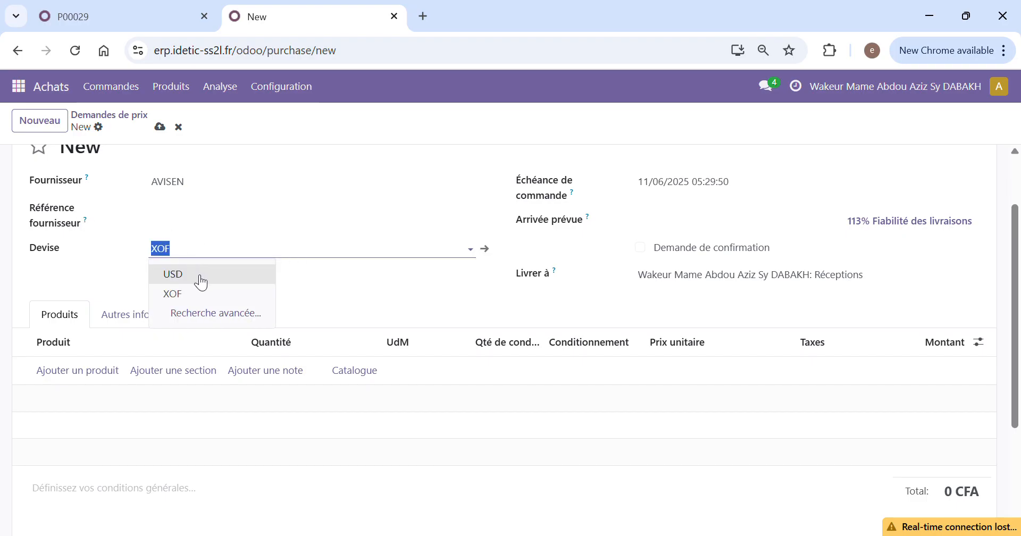
scroll(735, 266, up, 2)
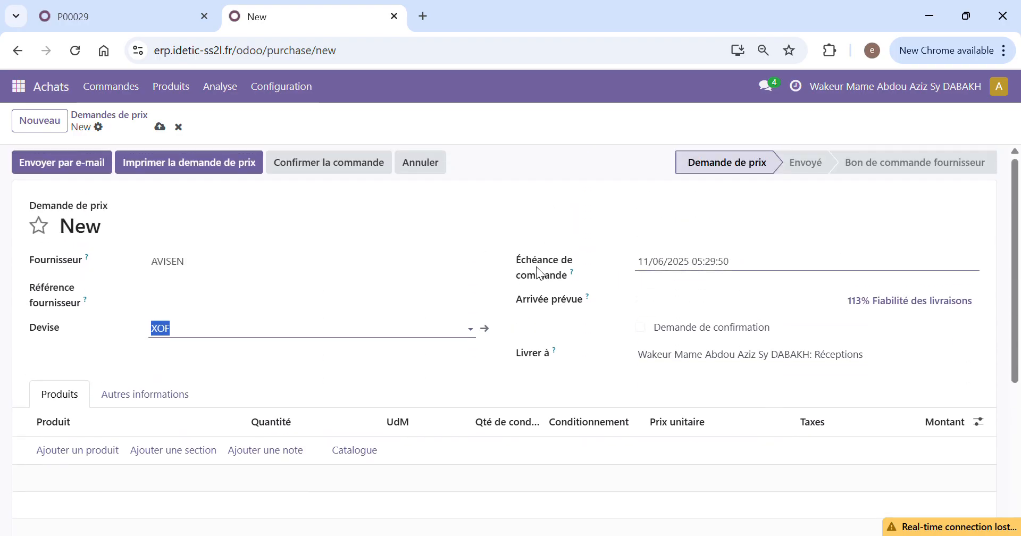
Step: Set the order deadline to 16/06/2025 05:29:50 and the expected arrival to 16/06/2025 05:00:00
click(684, 268)
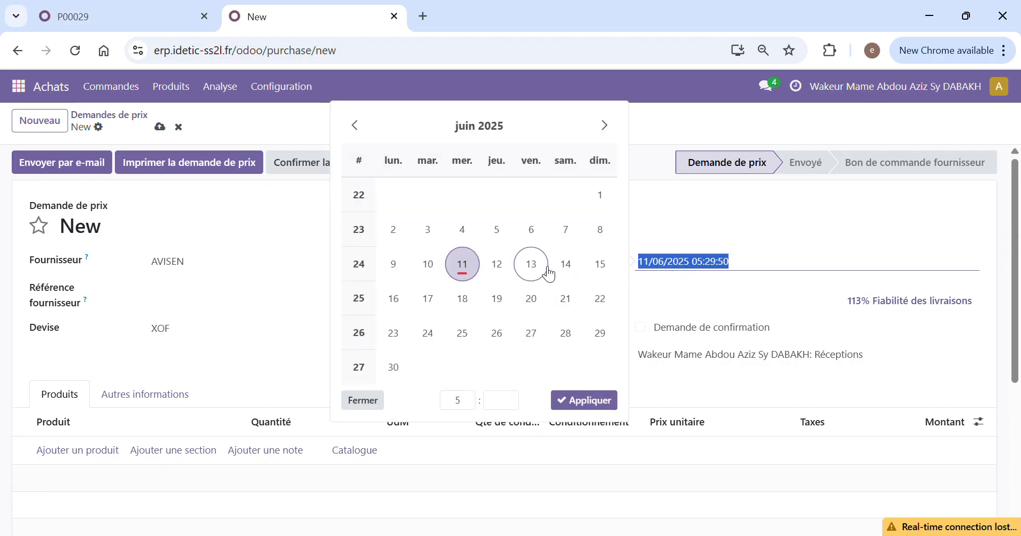
click(396, 300)
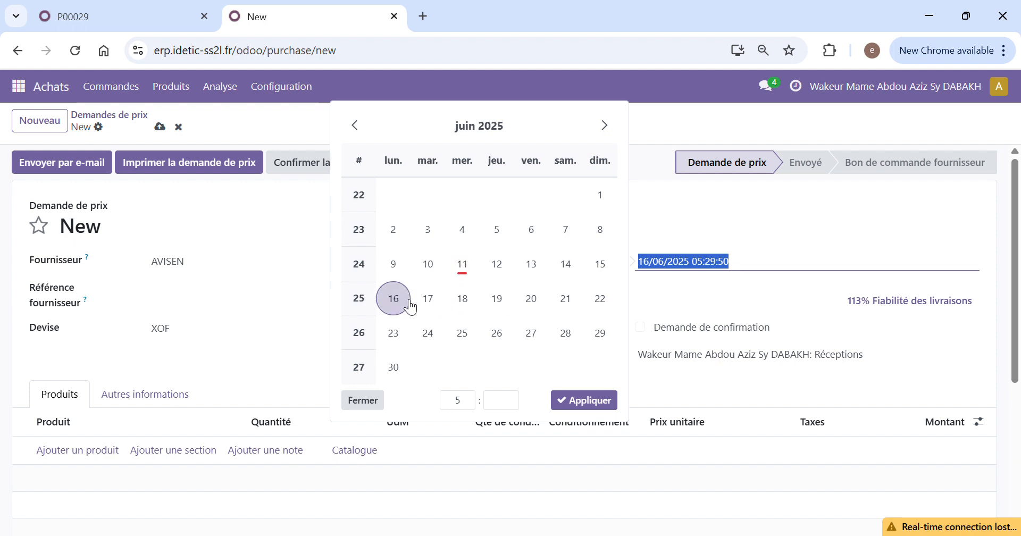
click(924, 338)
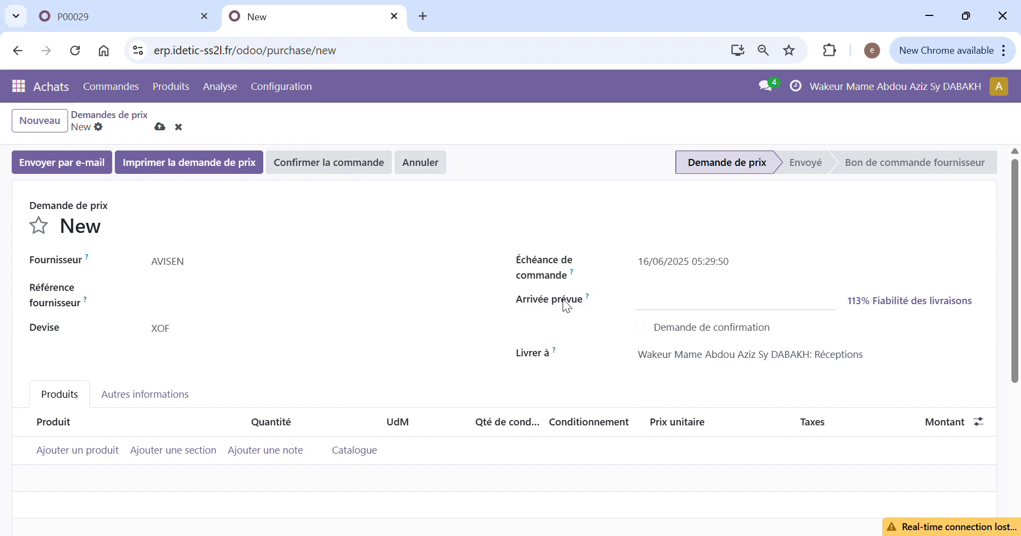
click(674, 308)
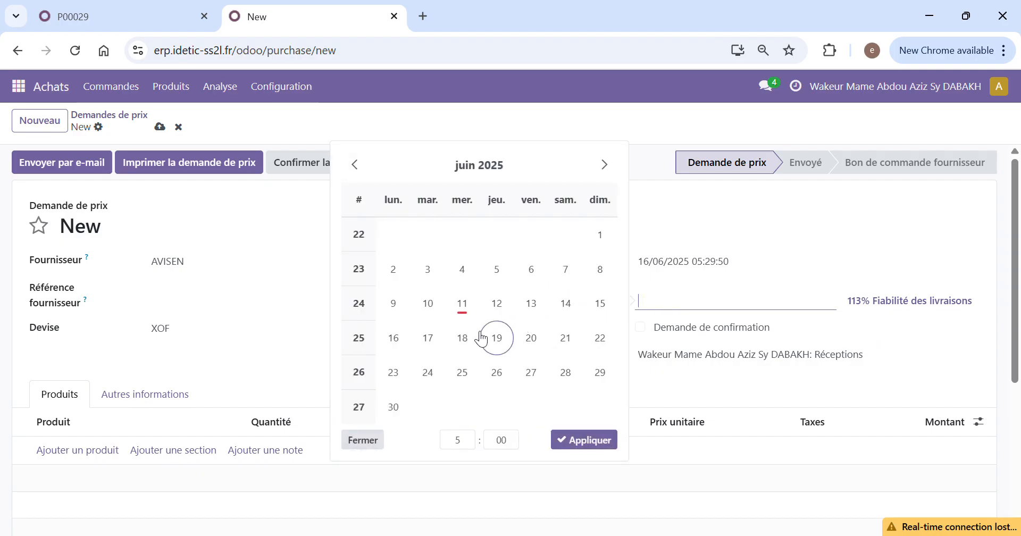
click(395, 342)
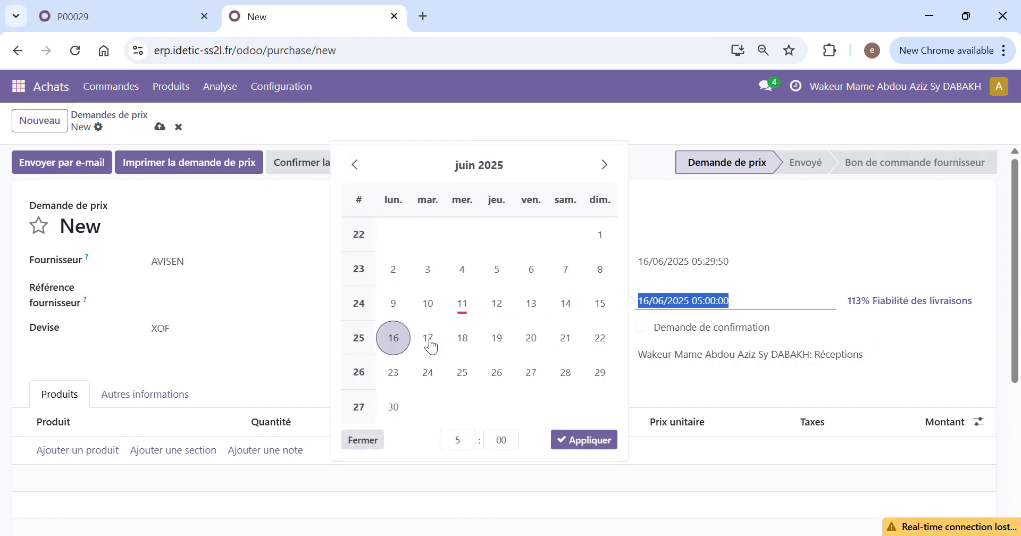
click(908, 338)
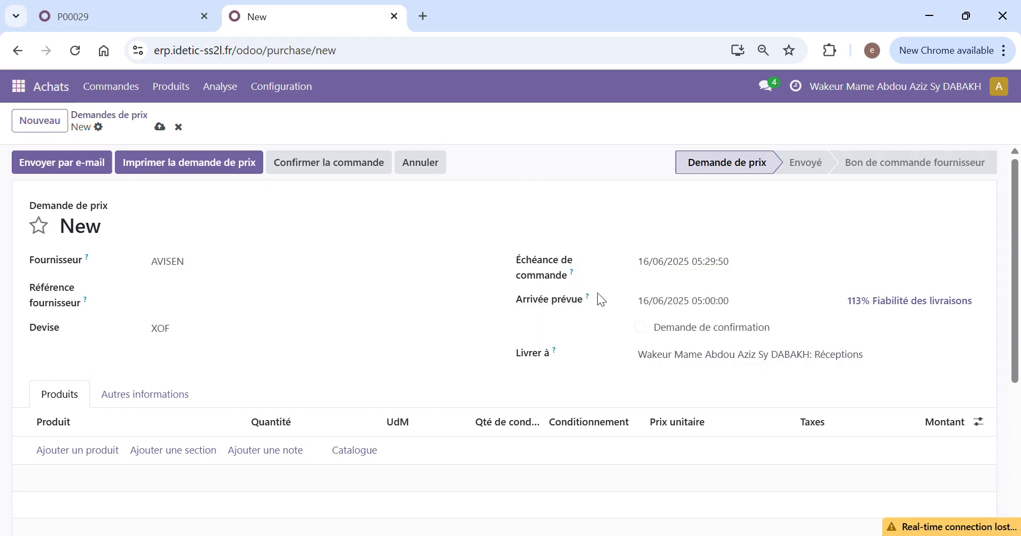
click(674, 301)
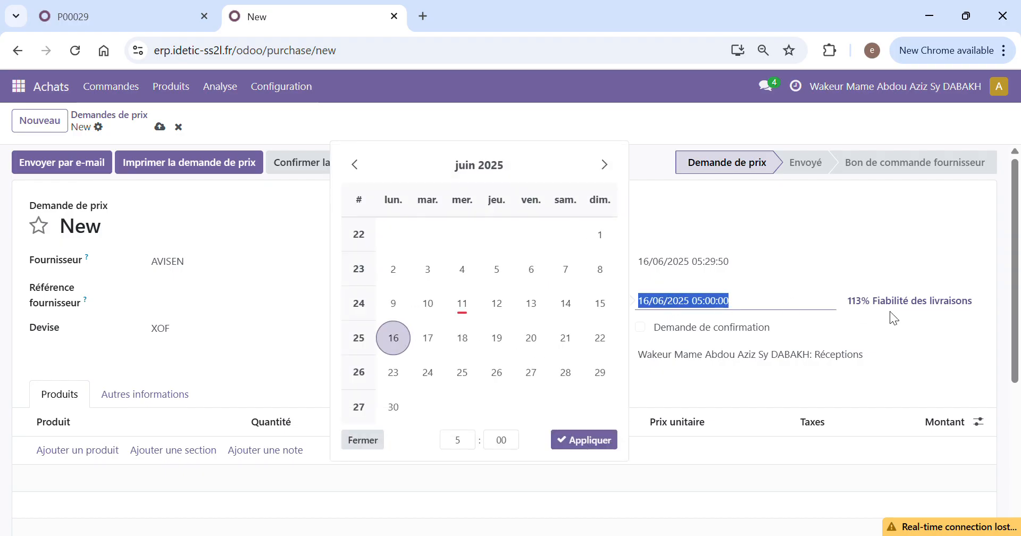
click(963, 330)
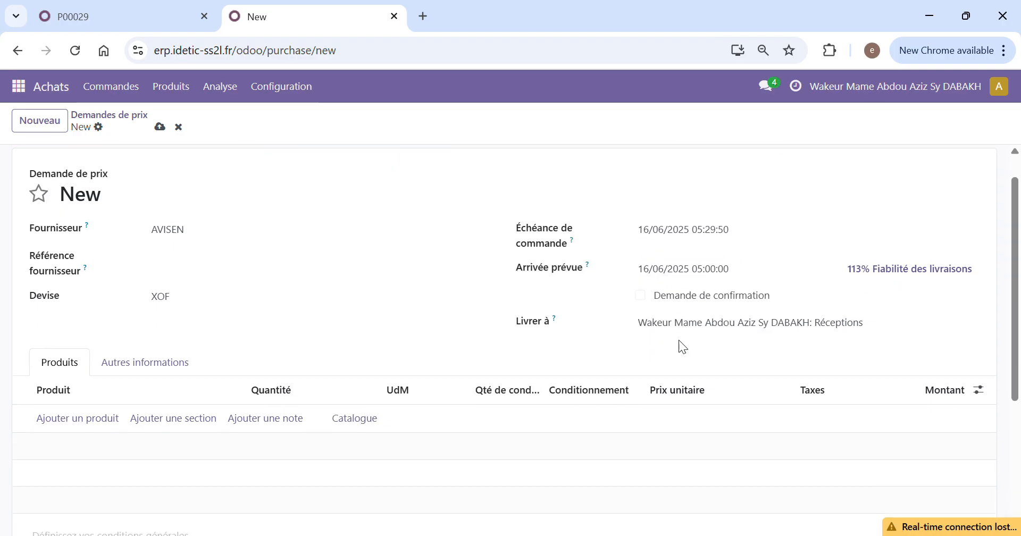
Step: Choose the main warehouse's Réceptions, rather than warehouse # 2, as the delivery destination
scroll(692, 290, down, 2)
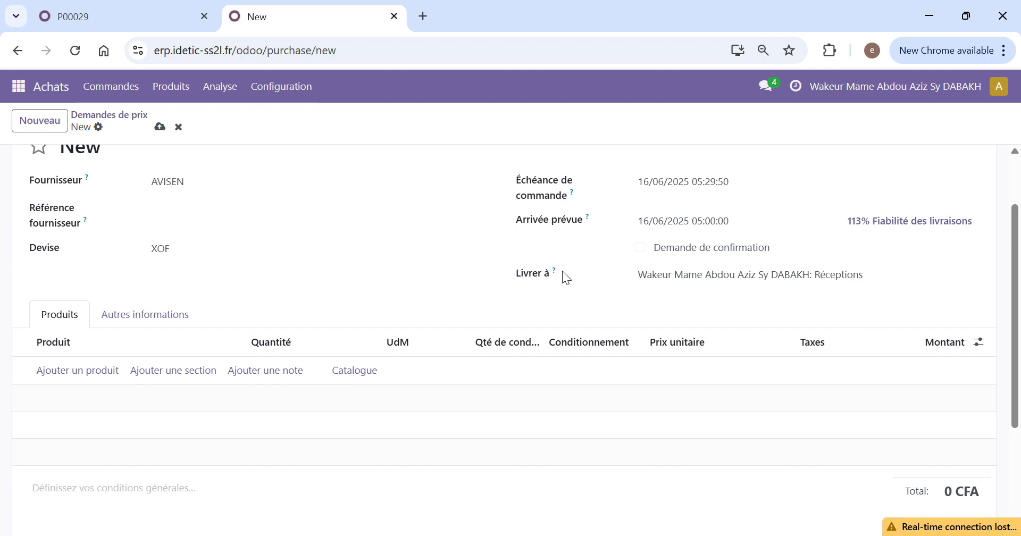
click(737, 286)
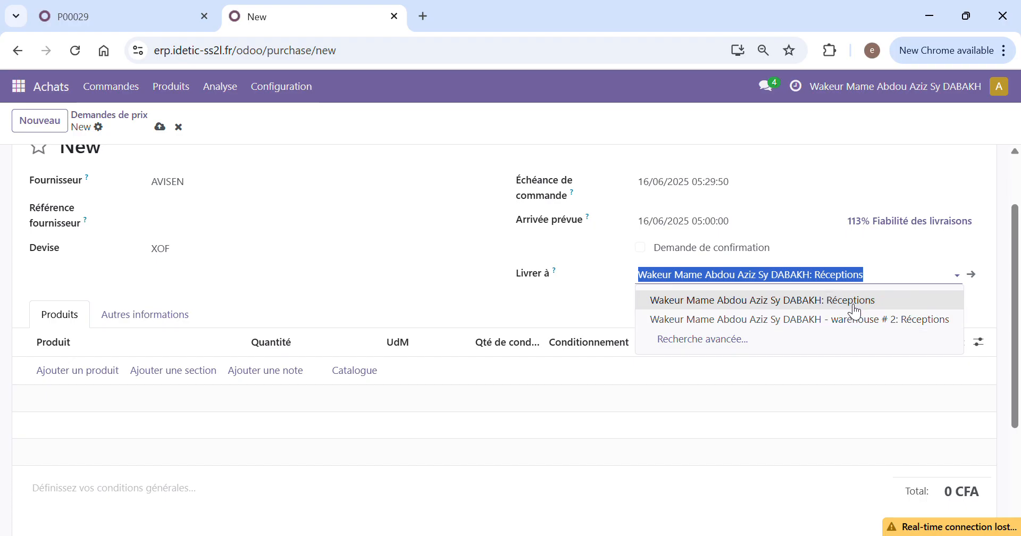
click(803, 309)
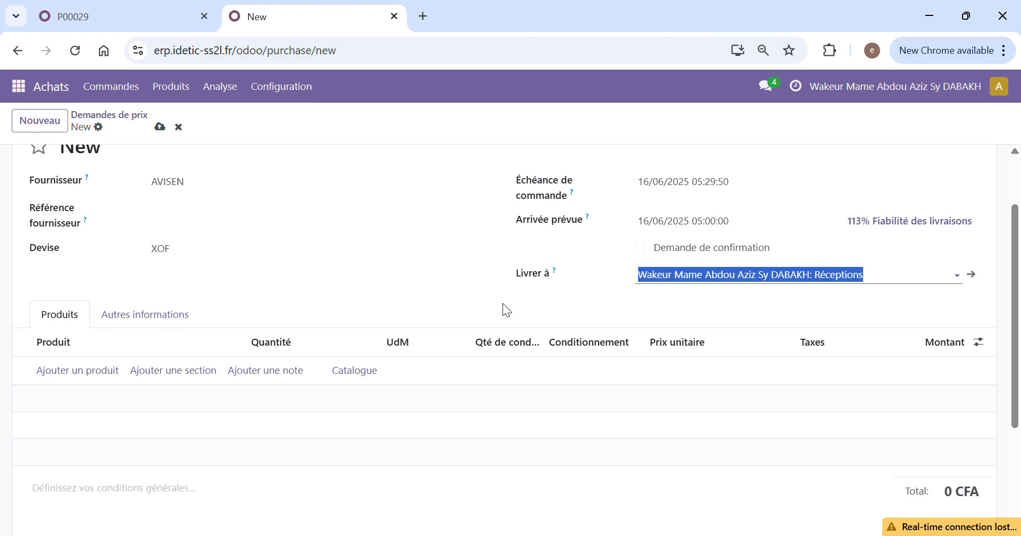
Step: Add a section titled "Inputs de production" to the product lines of the request
scroll(206, 287, down, 2)
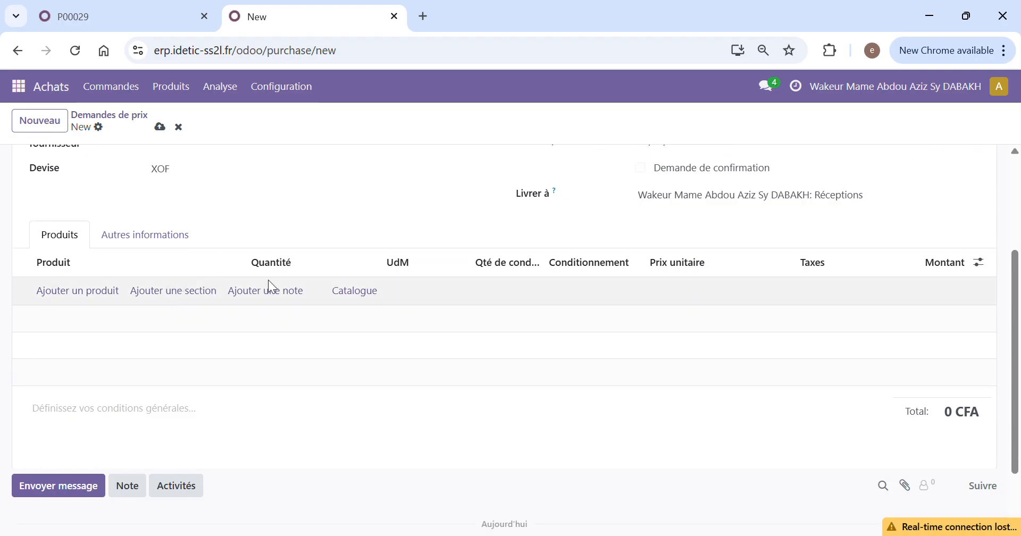
scroll(127, 352, up, 1)
scroll(98, 368, down, 2)
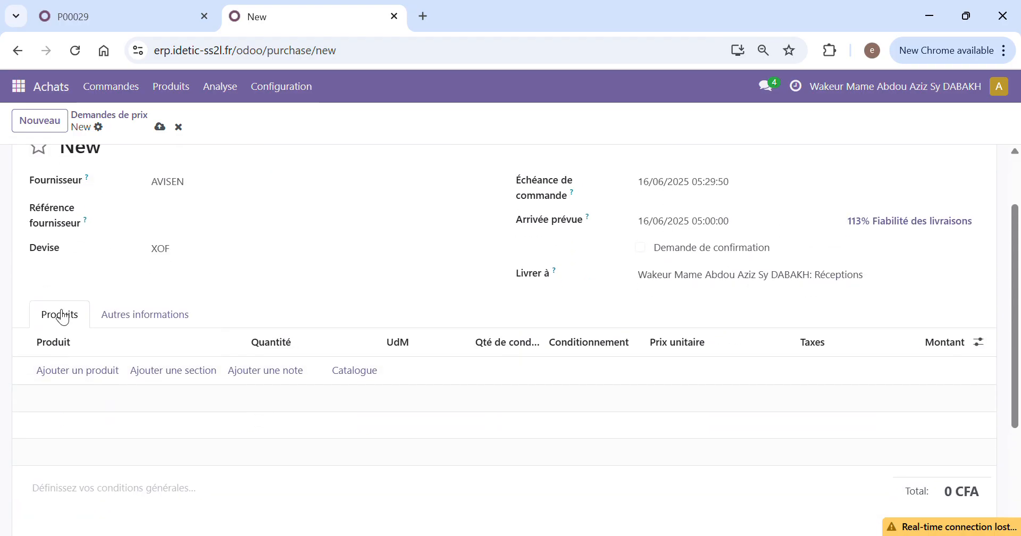
click(187, 372)
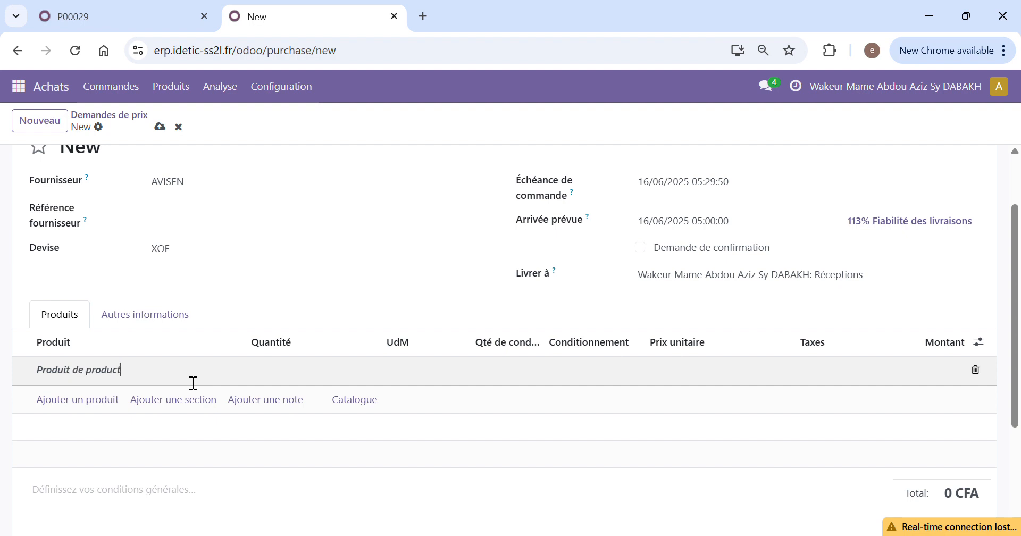
key(shift+Right)
key(shift+Right)
key(shift+Right)
key(shift+Right)
key(shift+Right)
text(Inputs)
Step: Add the product "Aliment de démarrage volaile" under the "Inputs de production" section with a quantity of 2
click(90, 400)
click(100, 413)
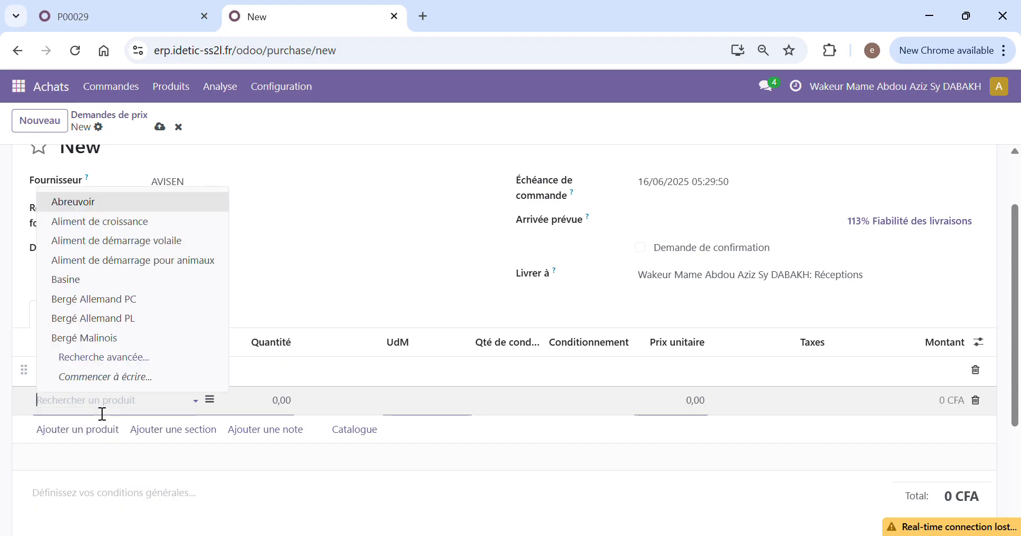
click(142, 241)
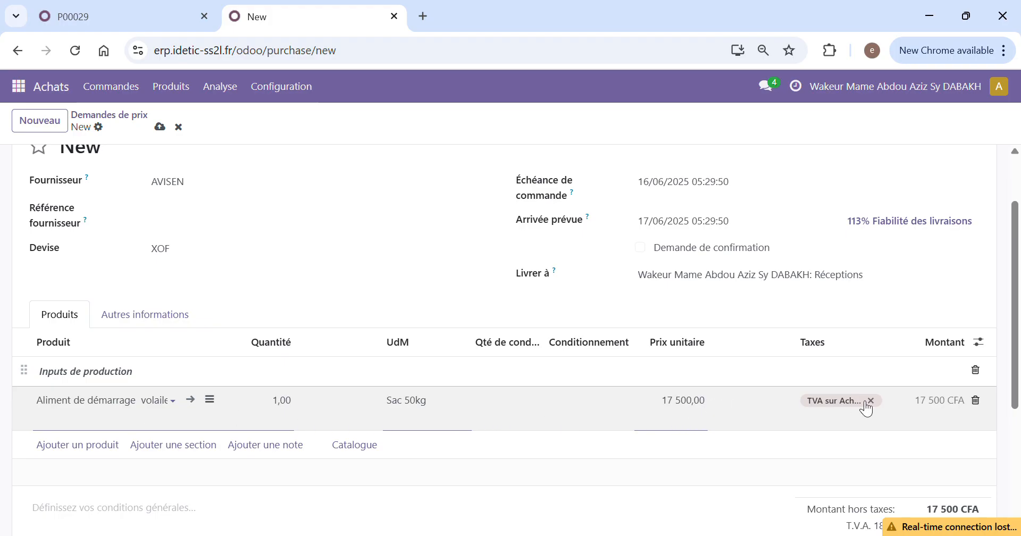
click(289, 409)
key(BackSpace)
text(2)
click(390, 326)
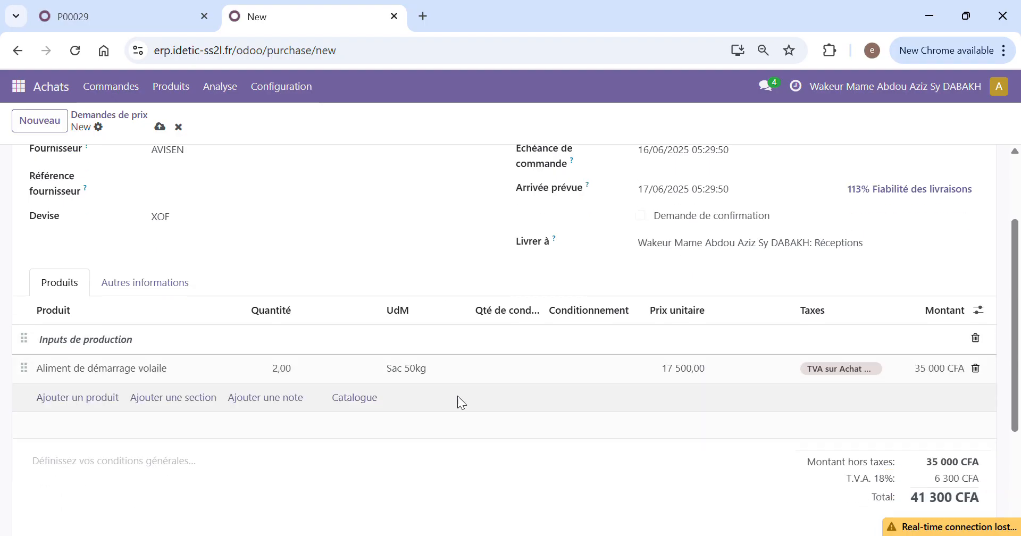
Step: Add a second section titled "Matériel de maintenance" below the feed product line
scroll(467, 405, down, 3)
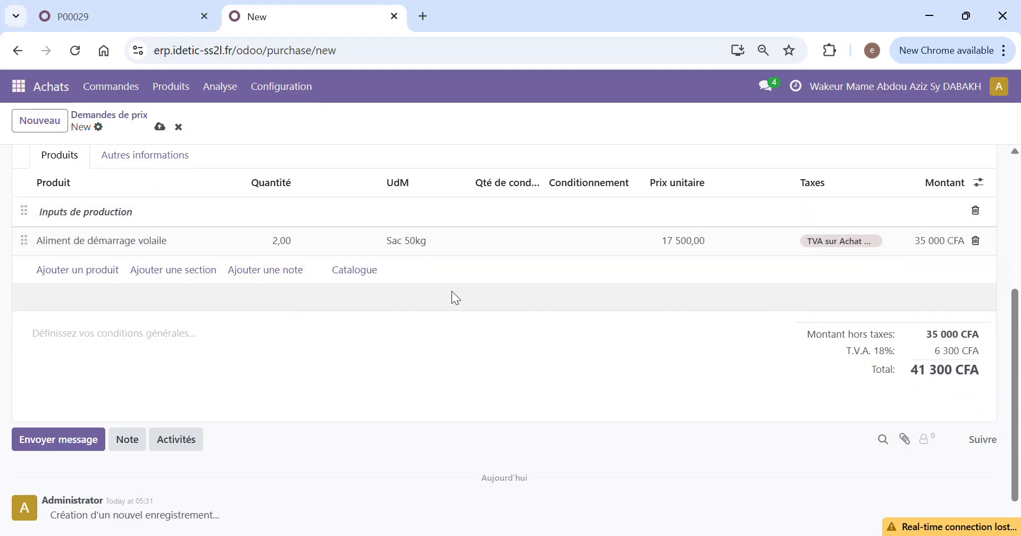
click(190, 273)
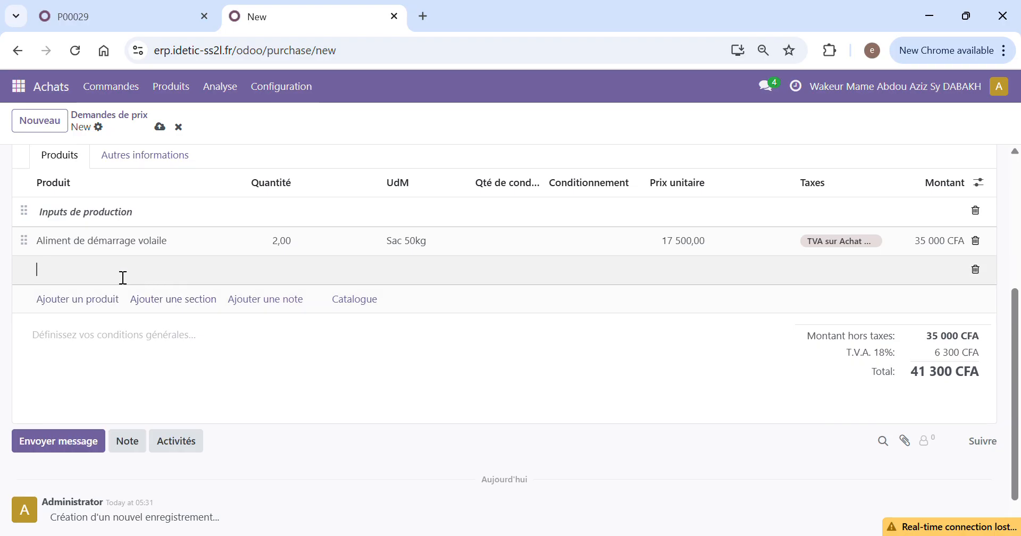
text(Matériel de maintenance)
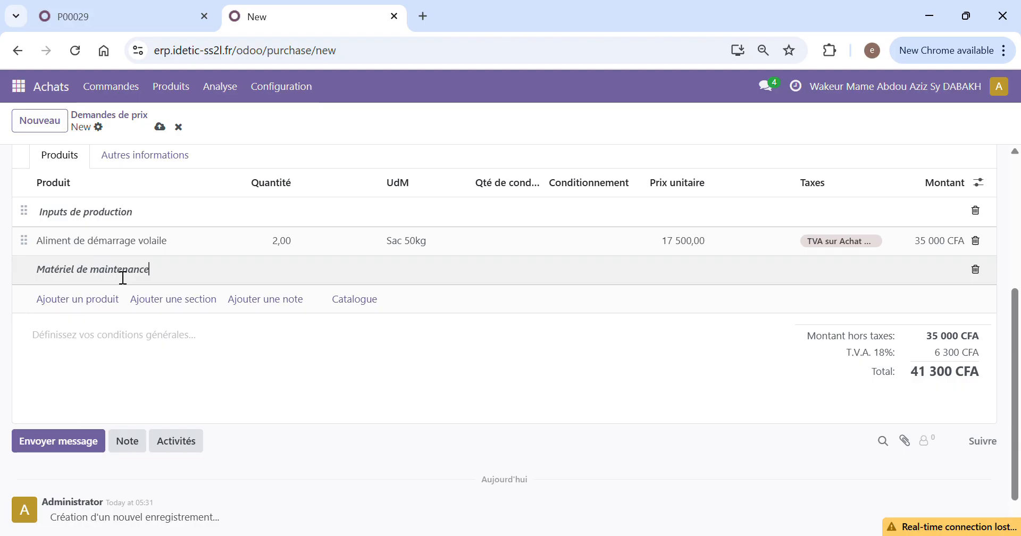
click(91, 301)
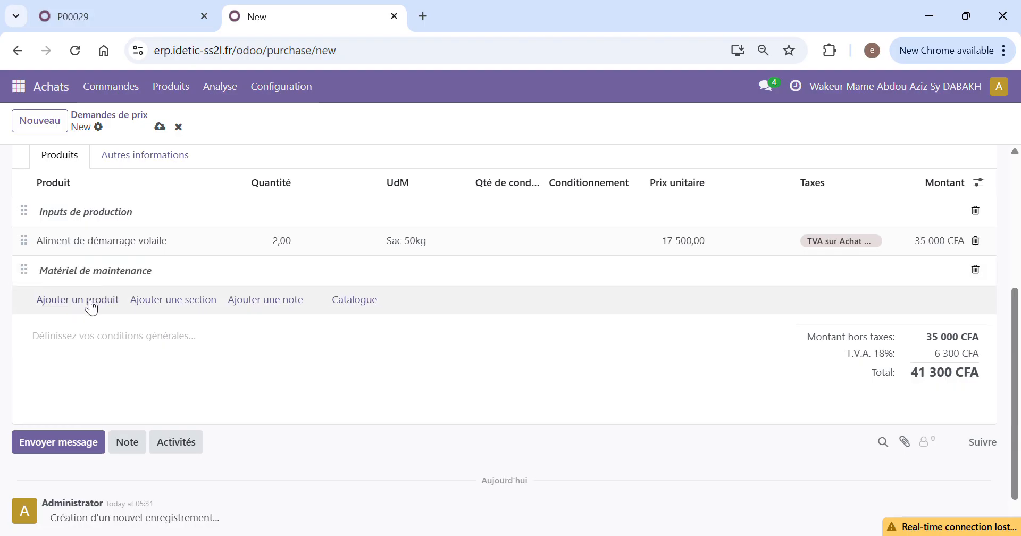
Step: Add the product "Basine" under the "Matériel de maintenance" section with a quantity of 1 and a unit price of 2500
click(93, 310)
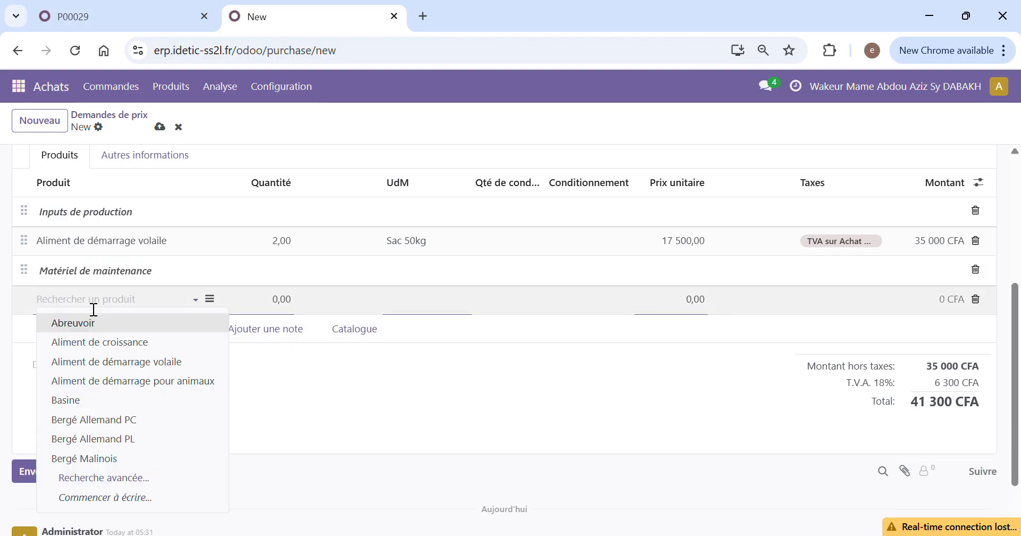
click(84, 401)
click(292, 304)
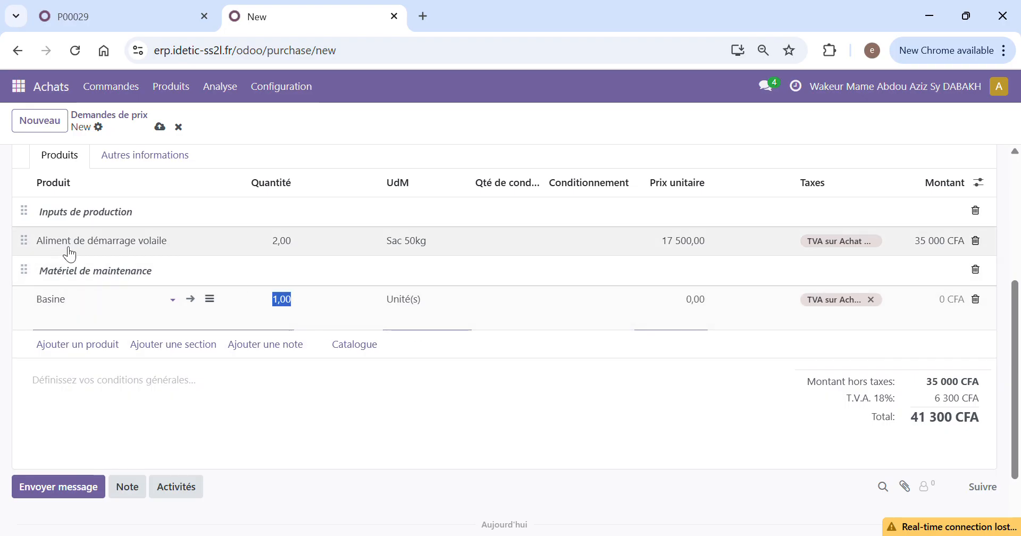
scroll(145, 242, up, 1)
scroll(255, 258, up, 2)
scroll(515, 426, down, 3)
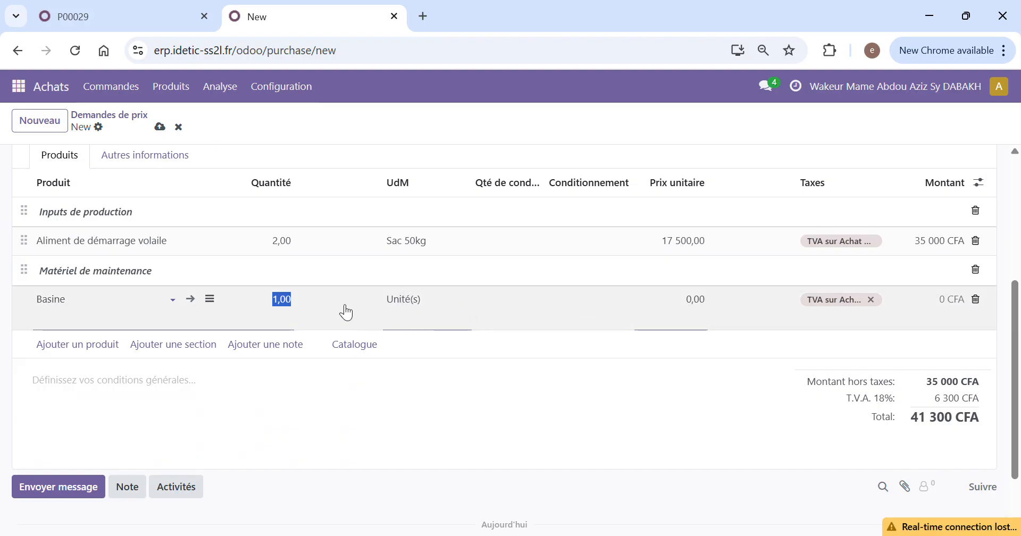
click(696, 313)
text(25)
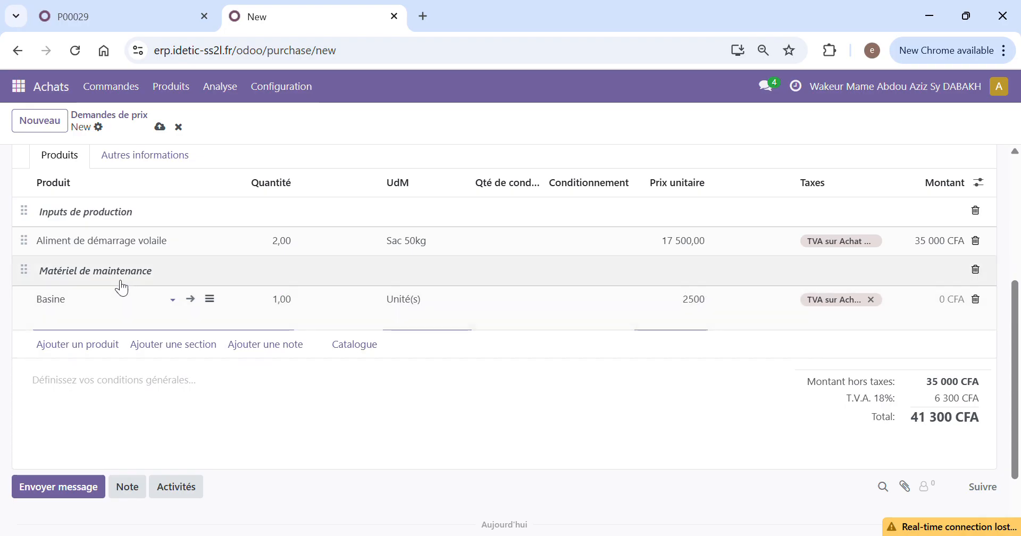
Step: Add the product "Brouette" below the Basine line with a unit price of 35000
click(70, 347)
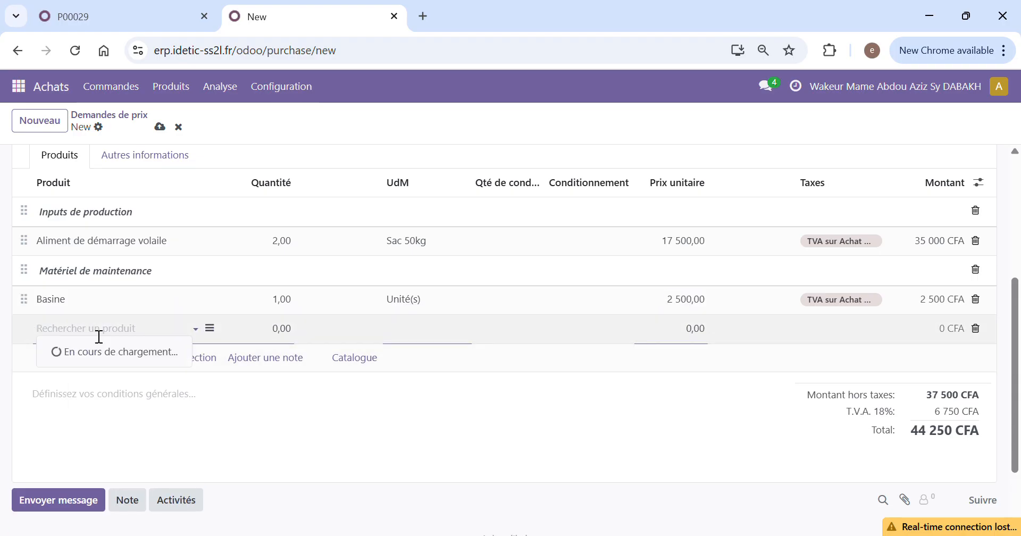
text(BR)
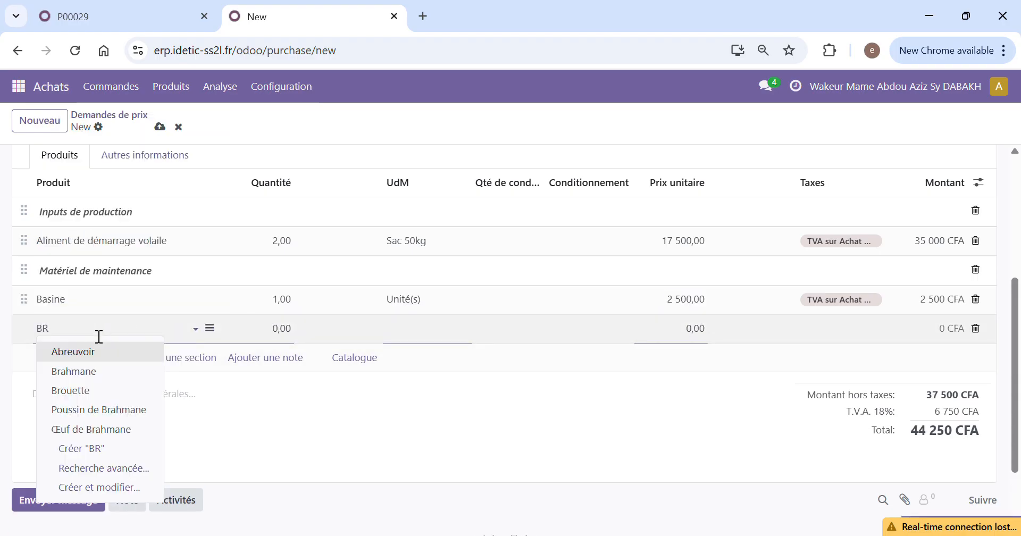
click(95, 391)
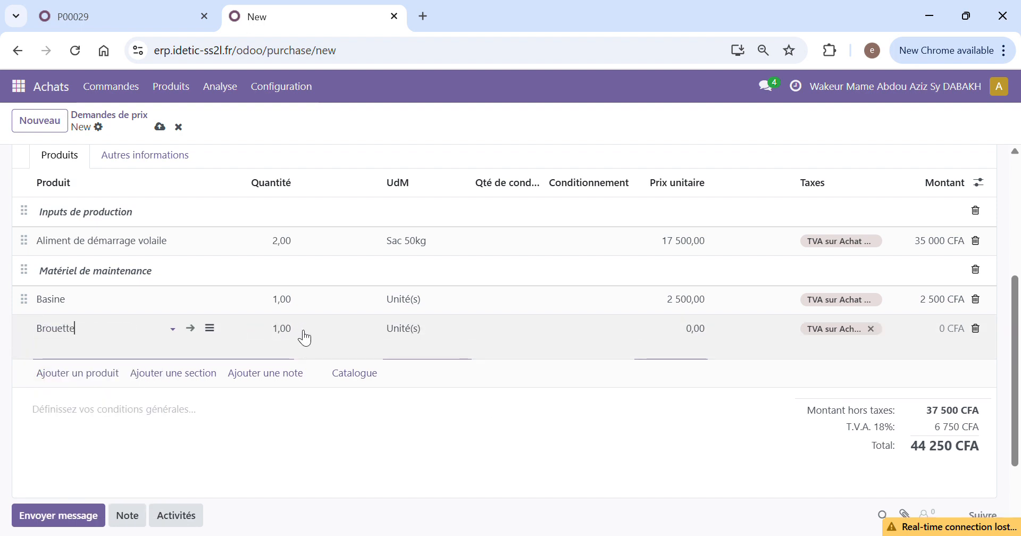
click(674, 333)
text(35000)
click(597, 416)
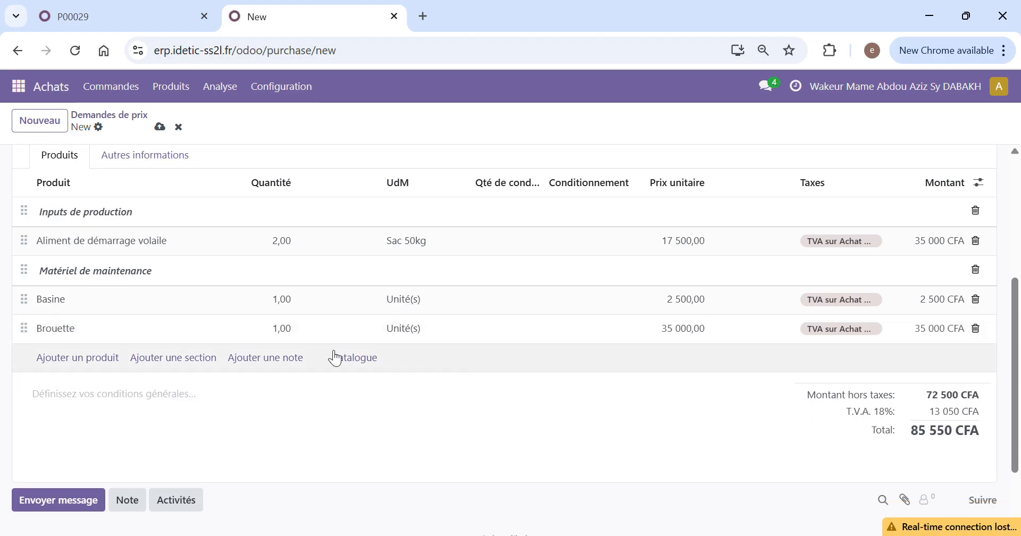
Step: Add the note "Ces produit doivent etre traité avec précauttion" and move it directly below the "Matériel de maintenance" section title
scroll(164, 313, up, 1)
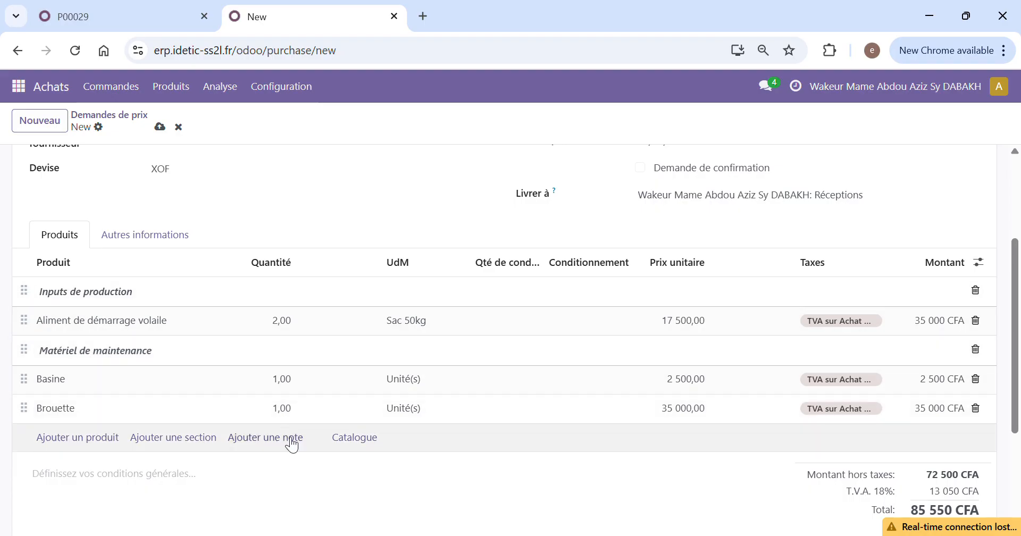
click(230, 438)
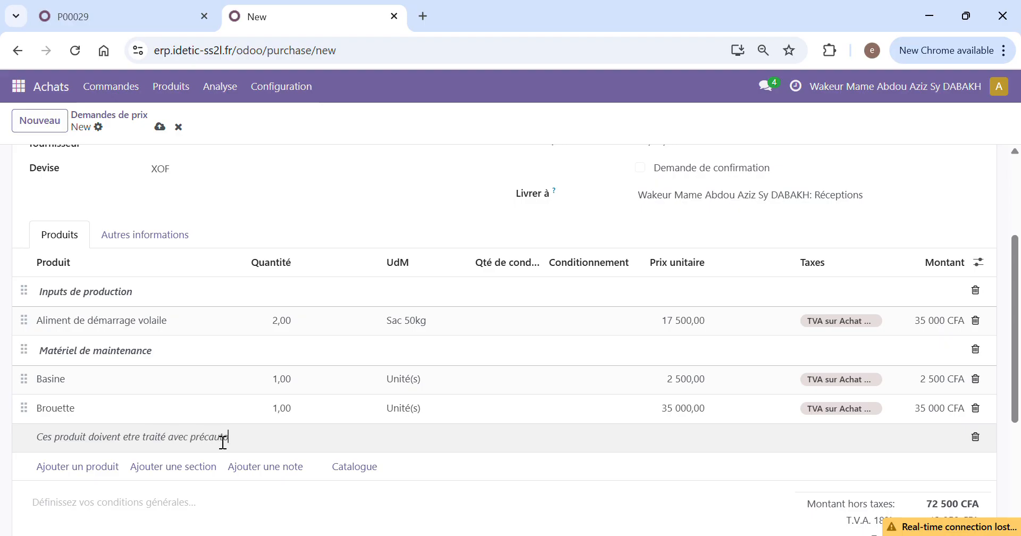
click(260, 513)
drag(29, 446, 23, 381)
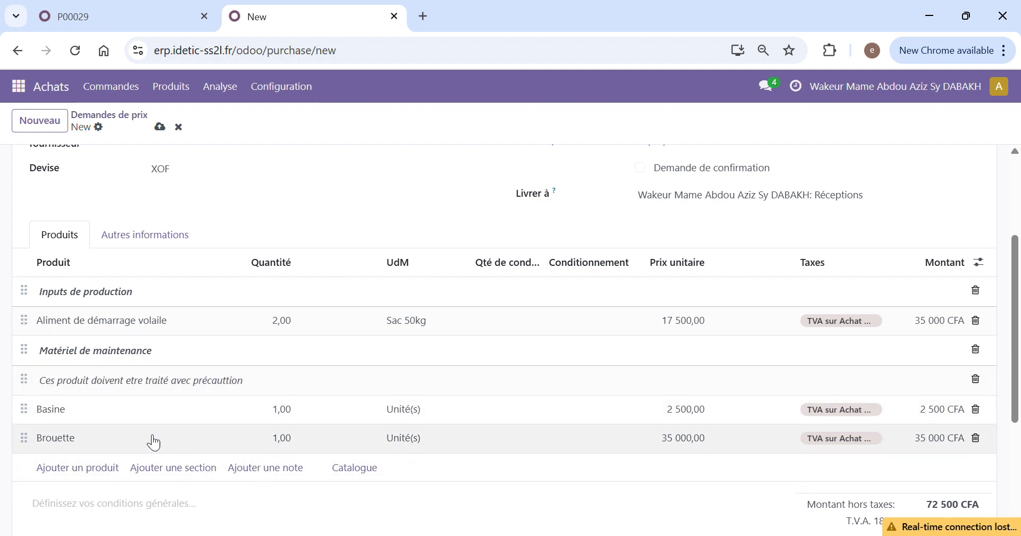
Step: Put a row of dashes, "-----------------", in front of the handling note's text
scroll(265, 278, down, 1)
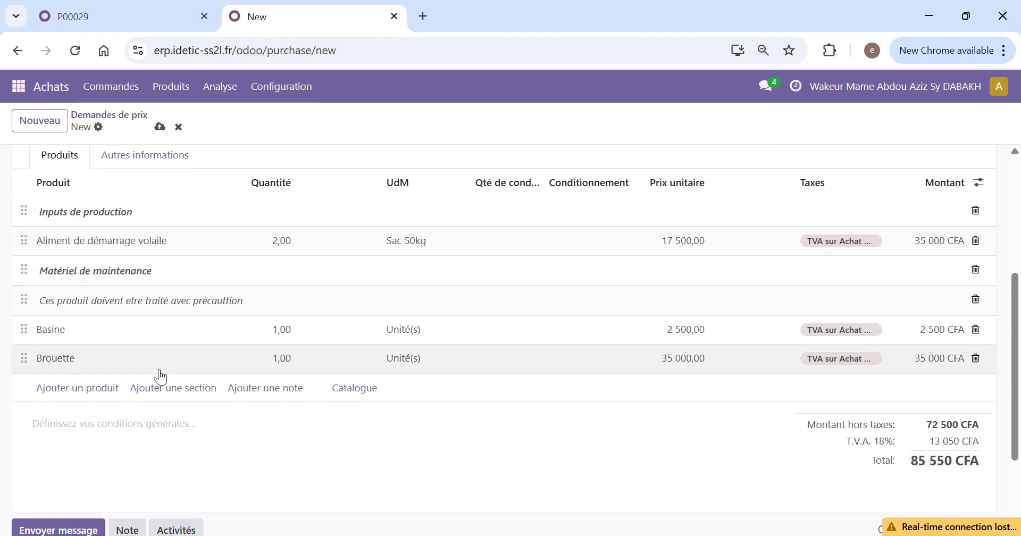
click(54, 306)
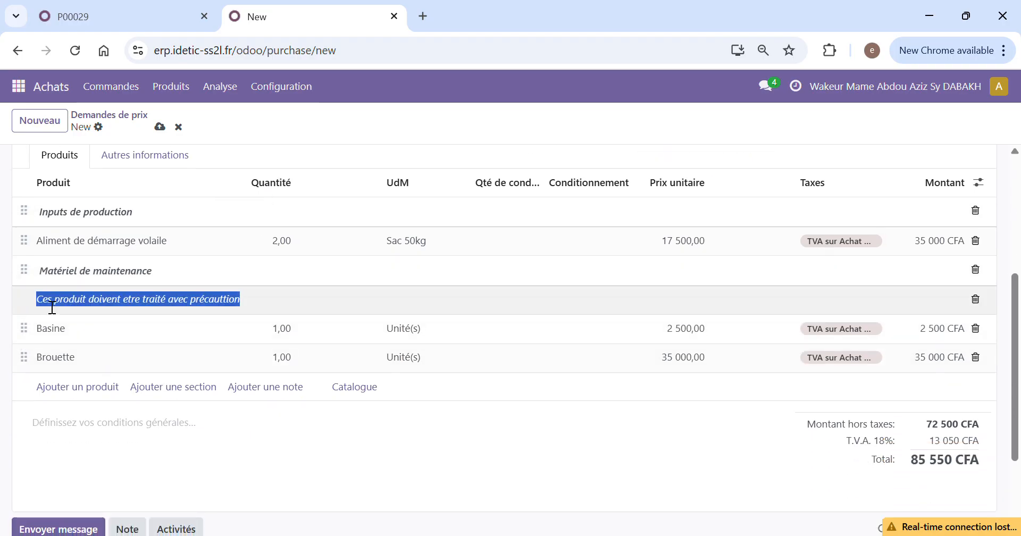
click(47, 312)
key(Tab)
key(Tab)
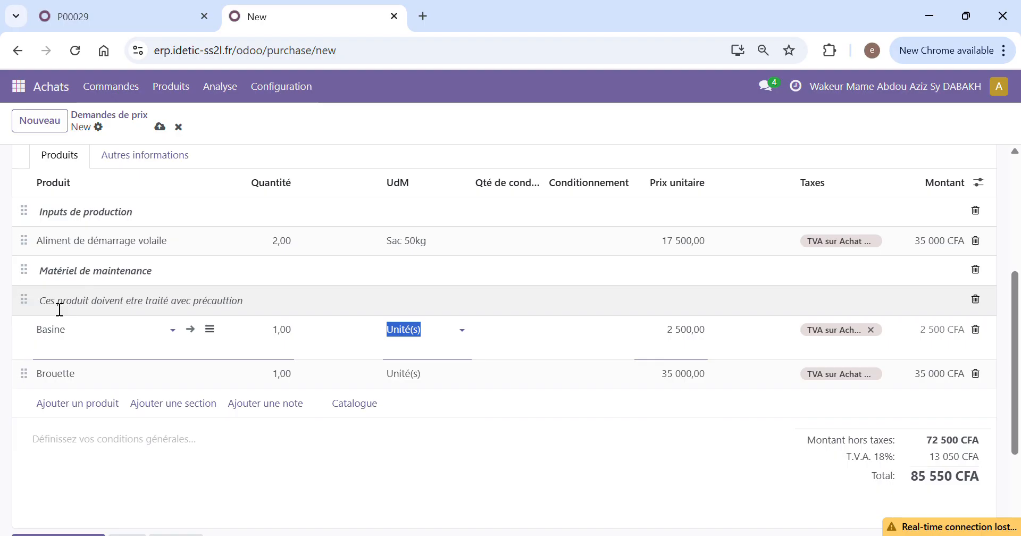
click(50, 310)
click(50, 309)
text(-----------------)
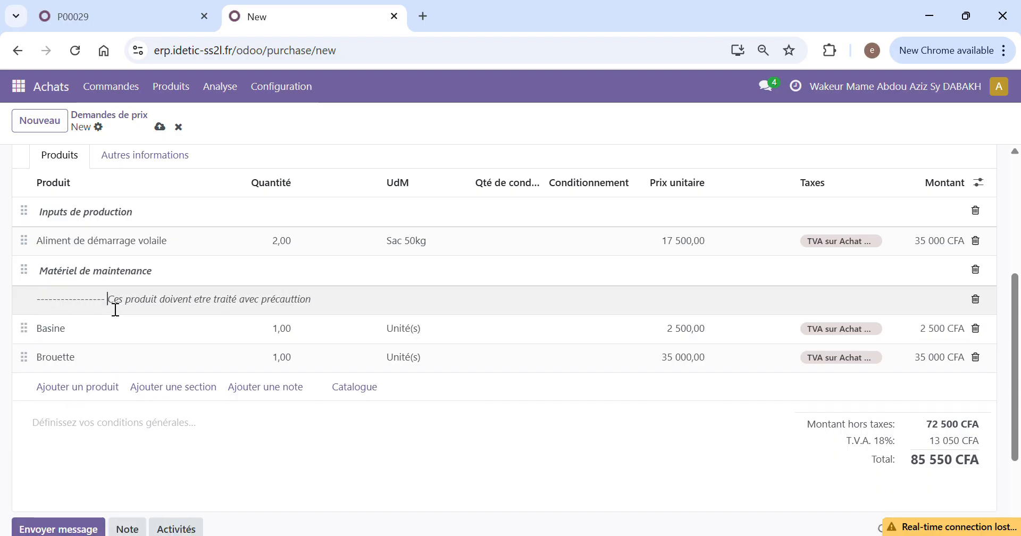
drag(118, 307, 331, 311)
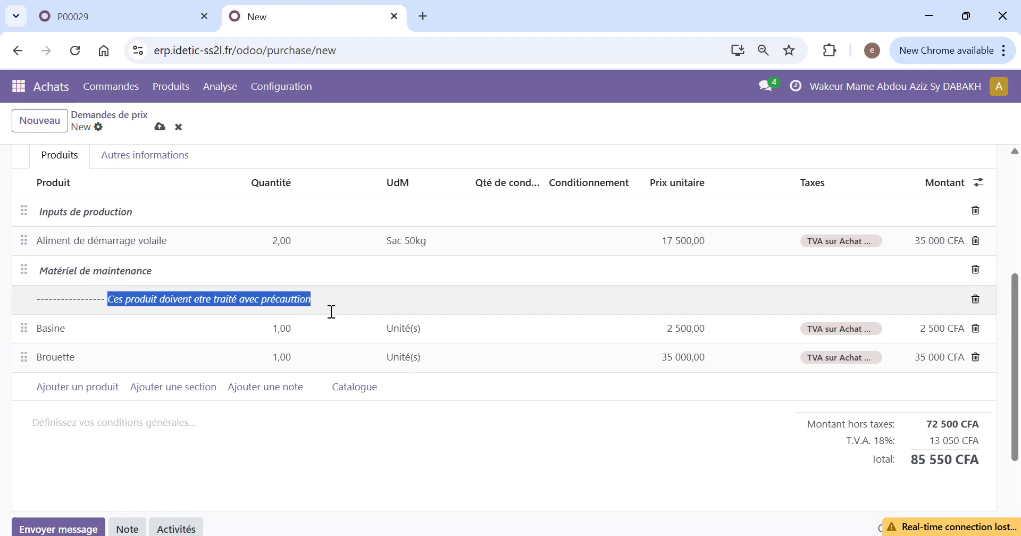
key(ctrl+f)
click(330, 312)
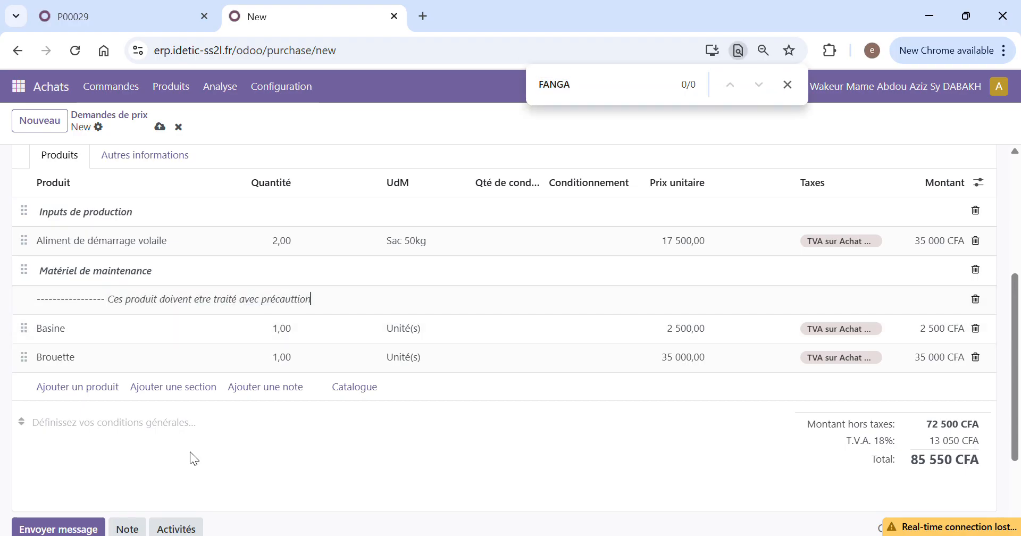
click(190, 479)
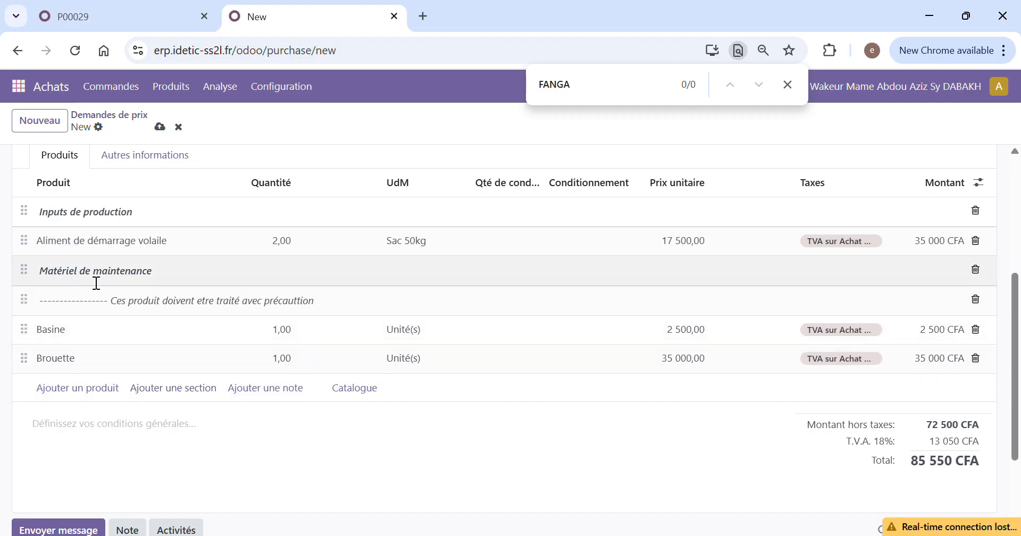
Step: Correct the handling note's plurals so that it reads "Ces produits doivent etre traités avec précauttion"
click(166, 310)
click(168, 311)
key(Left)
text(s)
click(171, 460)
click(206, 422)
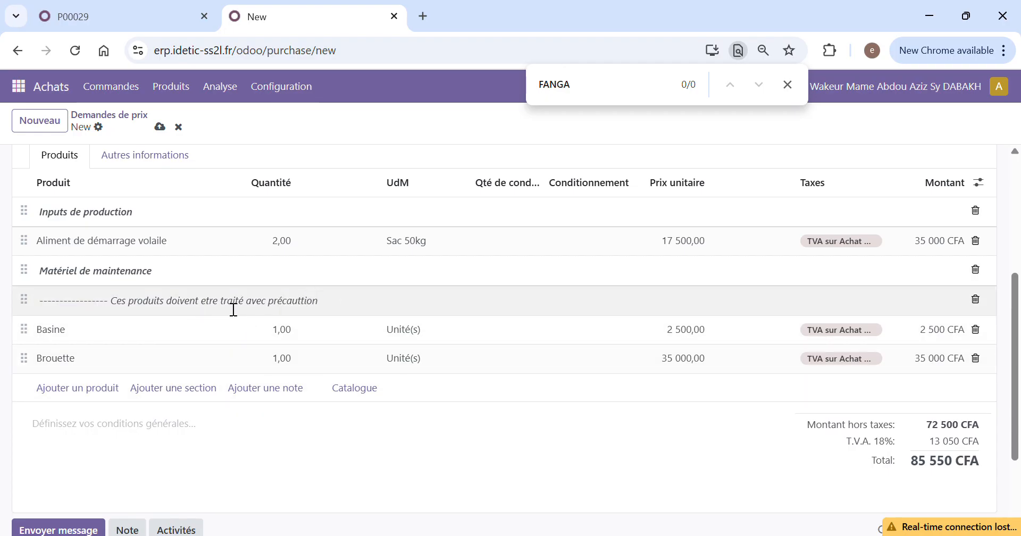
triple_click(251, 309)
click(248, 307)
text(s)
click(187, 469)
click(276, 457)
Step: Set the payment terms to "15 jours" in the request's additional information
scroll(141, 351, up, 3)
scroll(140, 372, down, 3)
scroll(235, 412, down, 2)
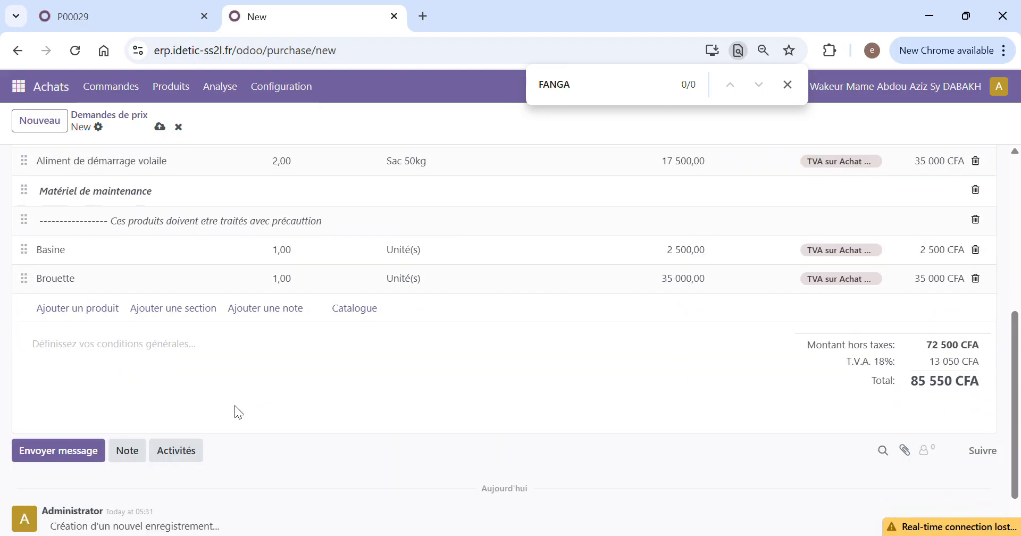
scroll(161, 362, up, 5)
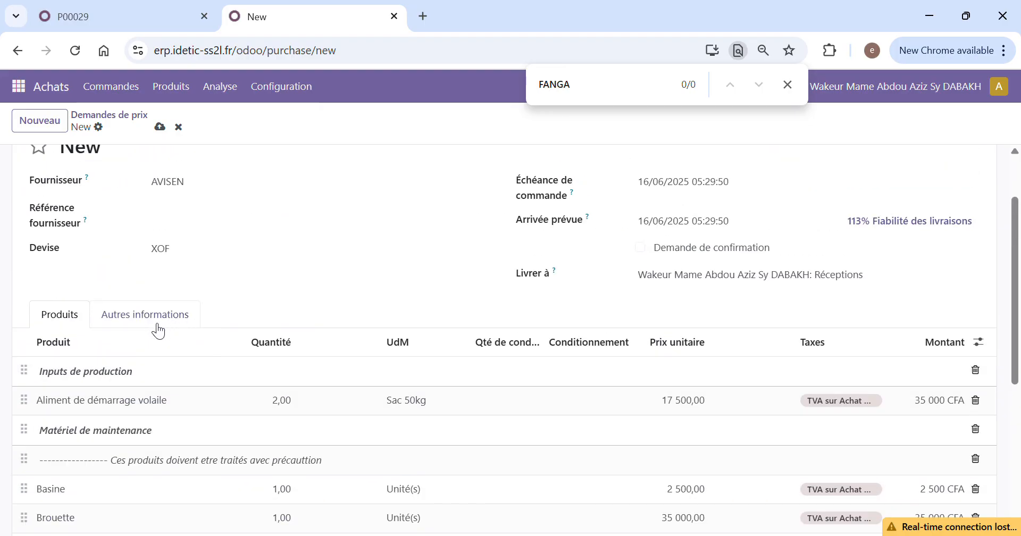
click(147, 321)
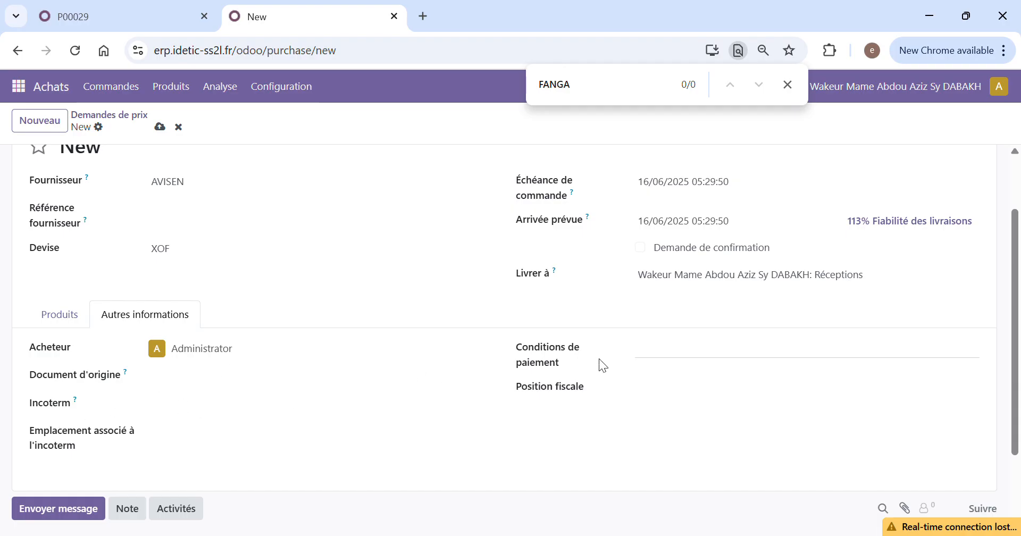
scroll(629, 355, down, 2)
click(670, 280)
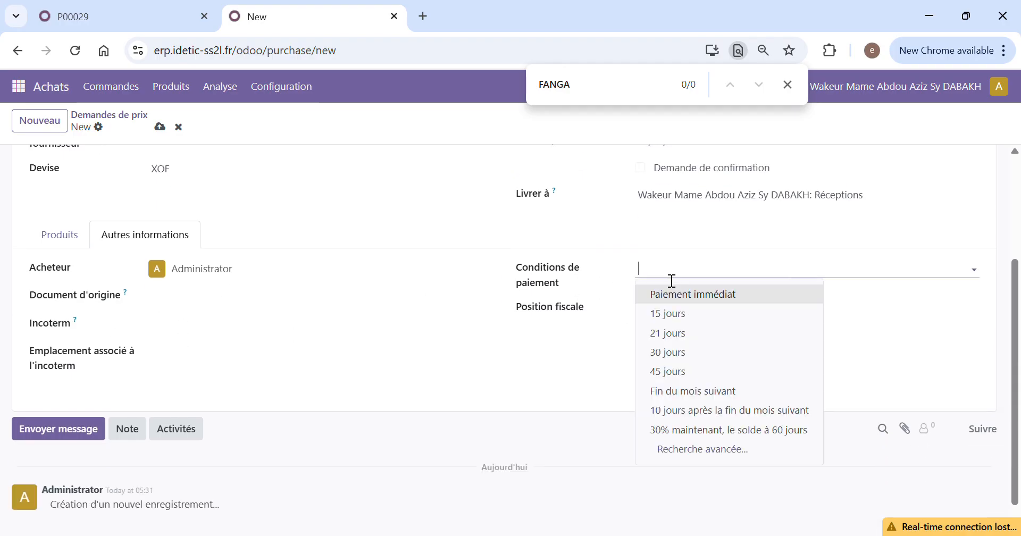
click(685, 318)
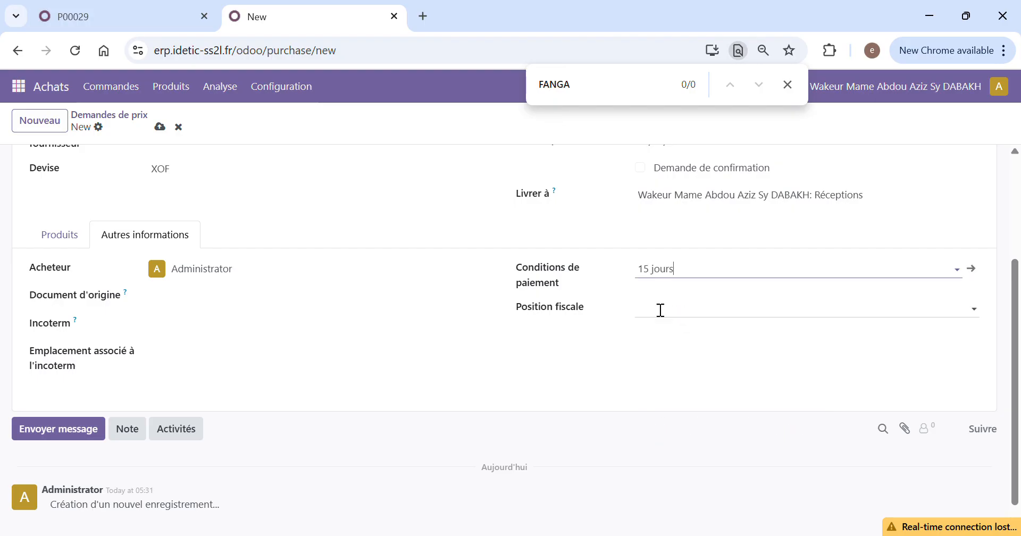
Step: Return to the product lines, save the request for quotation and print it as a PDF
click(66, 235)
scroll(192, 224, up, 3)
click(160, 128)
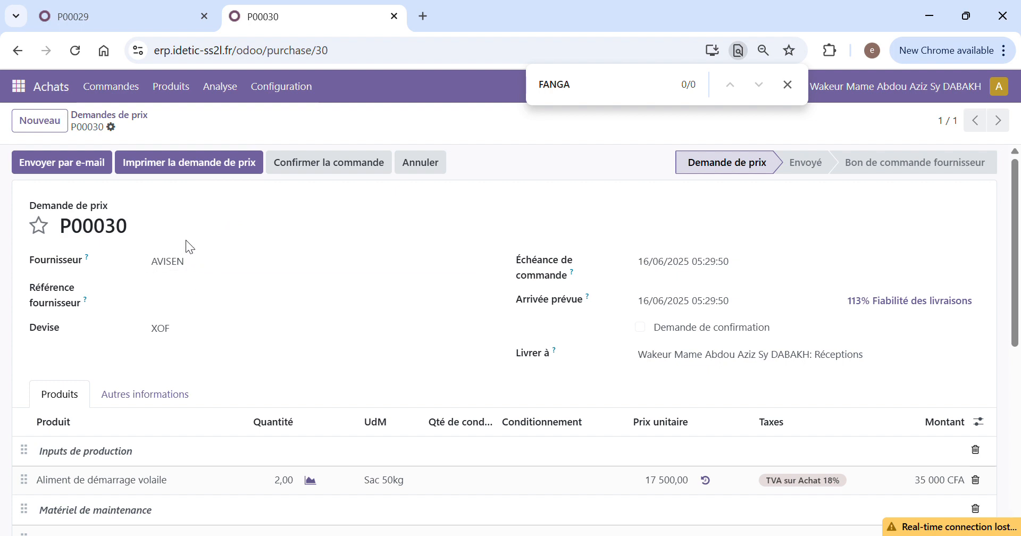
click(151, 166)
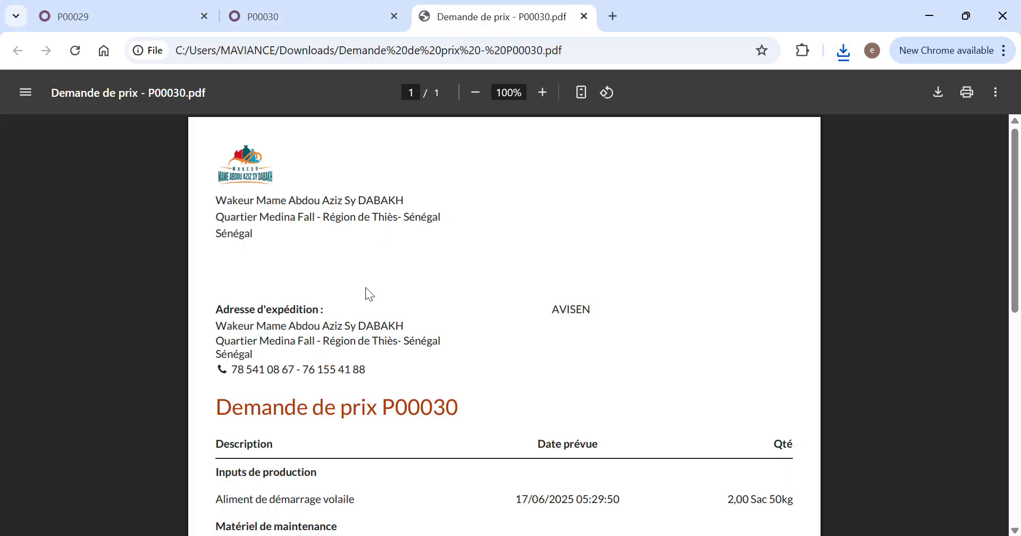
Step: Examine the printed request's title, supplier, shipping address, sections, note, expected dates and quantities
scroll(369, 294, down, 2)
drag(229, 336, 486, 336)
scroll(405, 340, down, 4)
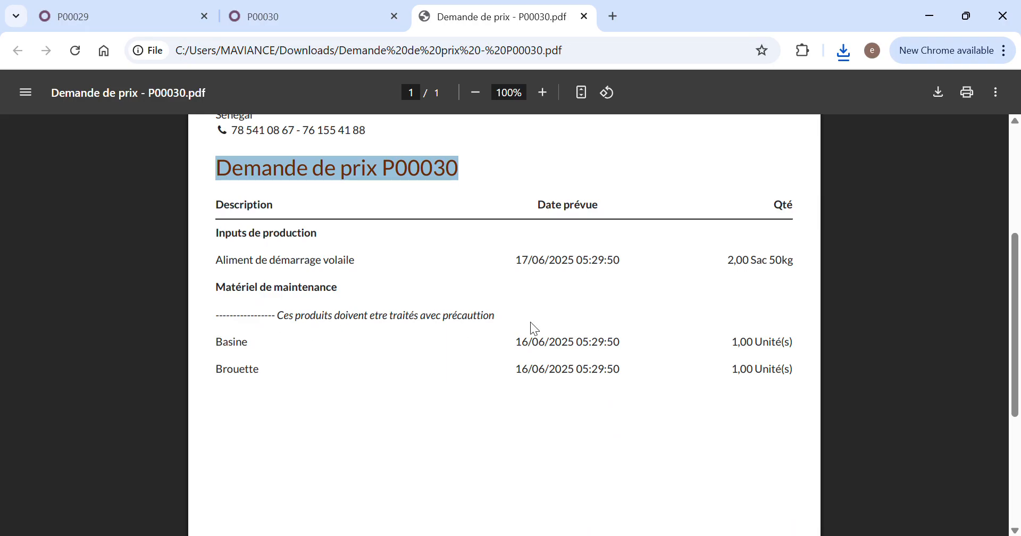
scroll(649, 394, up, 5)
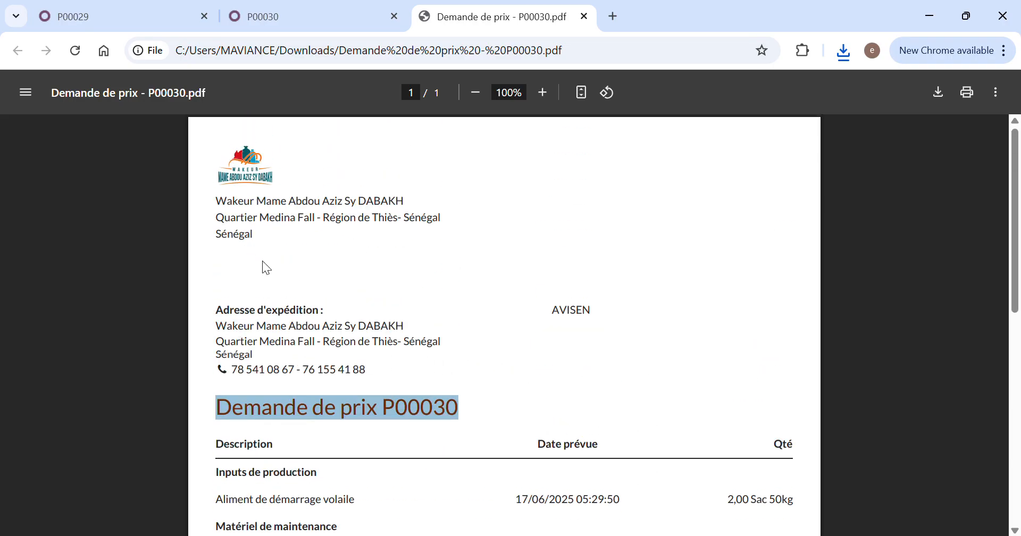
double_click(590, 319)
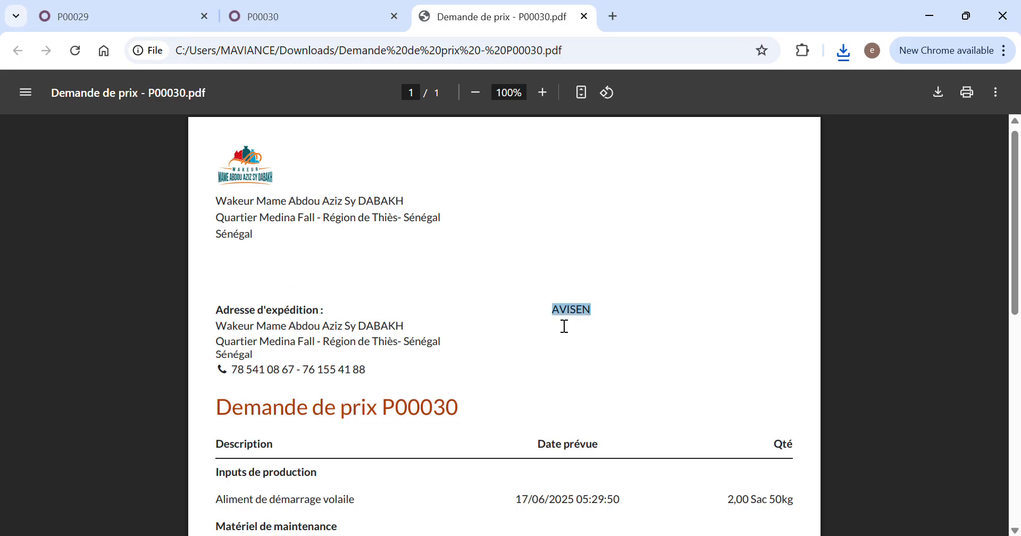
scroll(506, 314, down, 3)
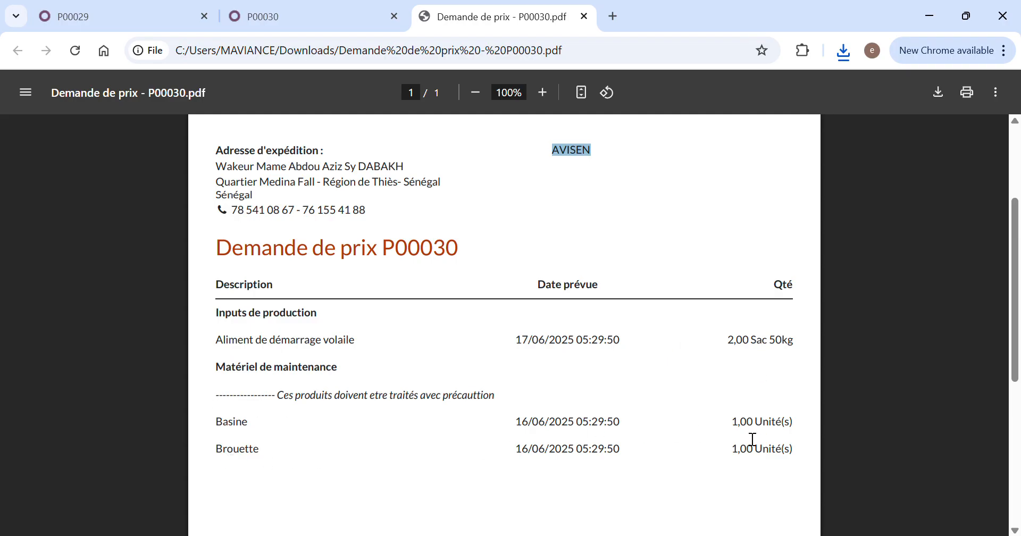
scroll(659, 433, down, 6)
scroll(645, 396, up, 4)
scroll(633, 396, up, 2)
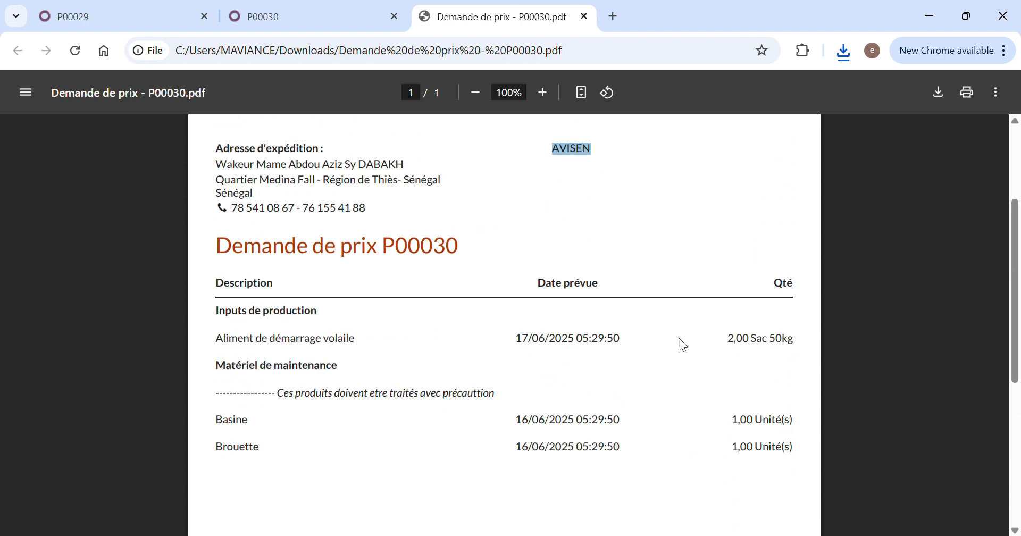
scroll(532, 322, down, 2)
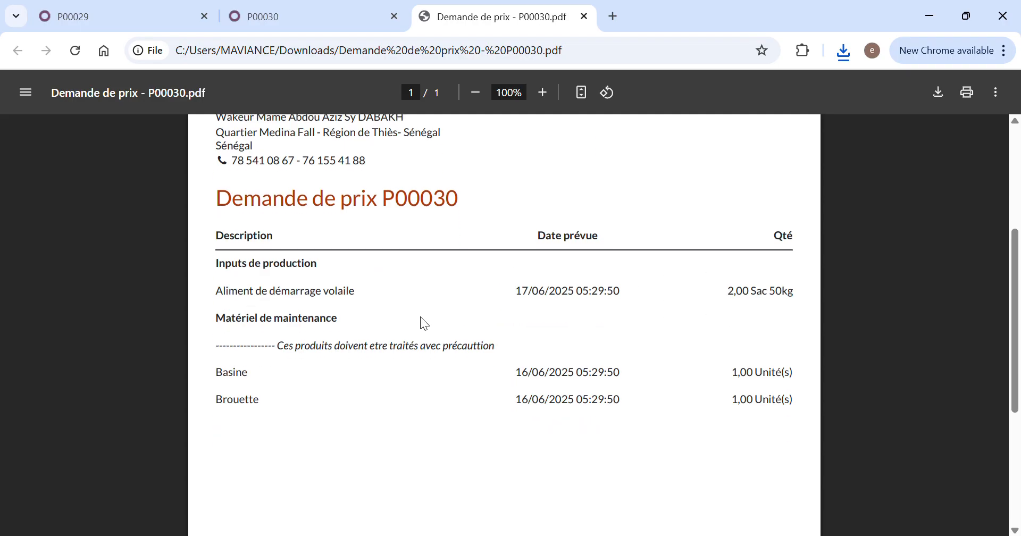
scroll(298, 263, up, 2)
drag(217, 245, 482, 268)
click(233, 250)
drag(219, 248, 470, 240)
Step: Go back to the saved request for quotation in Odoo and review its status, header and product lines
click(296, 17)
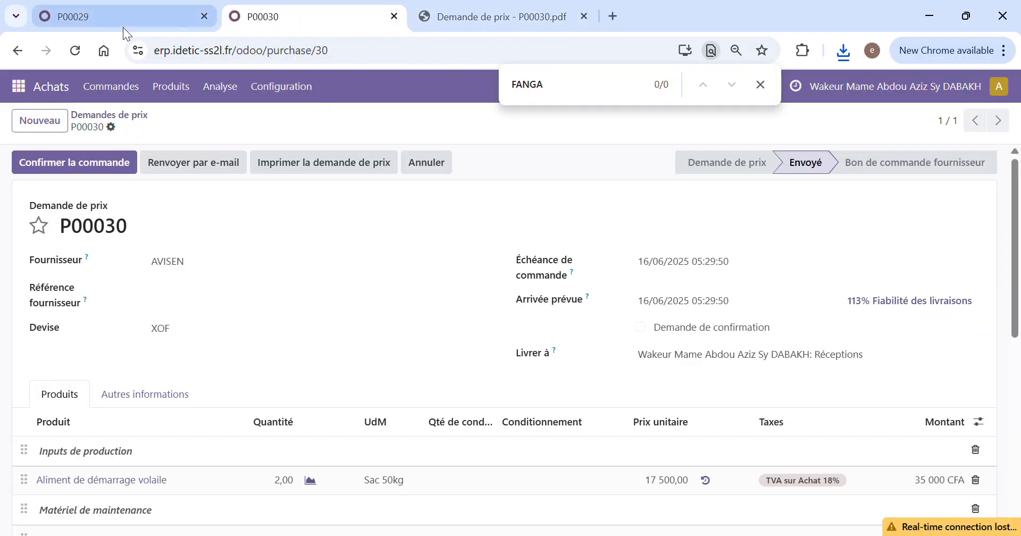
scroll(246, 311, down, 6)
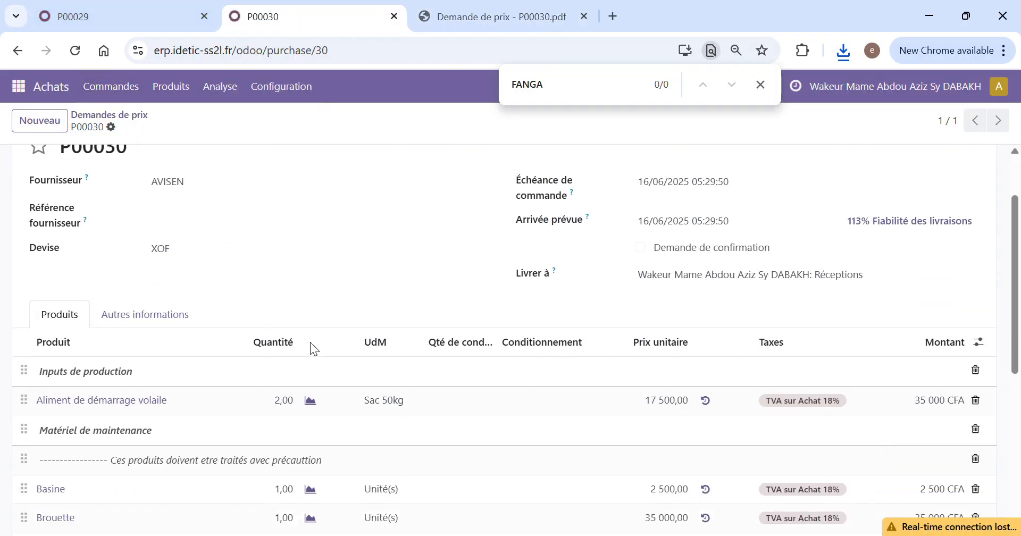
scroll(361, 319, up, 6)
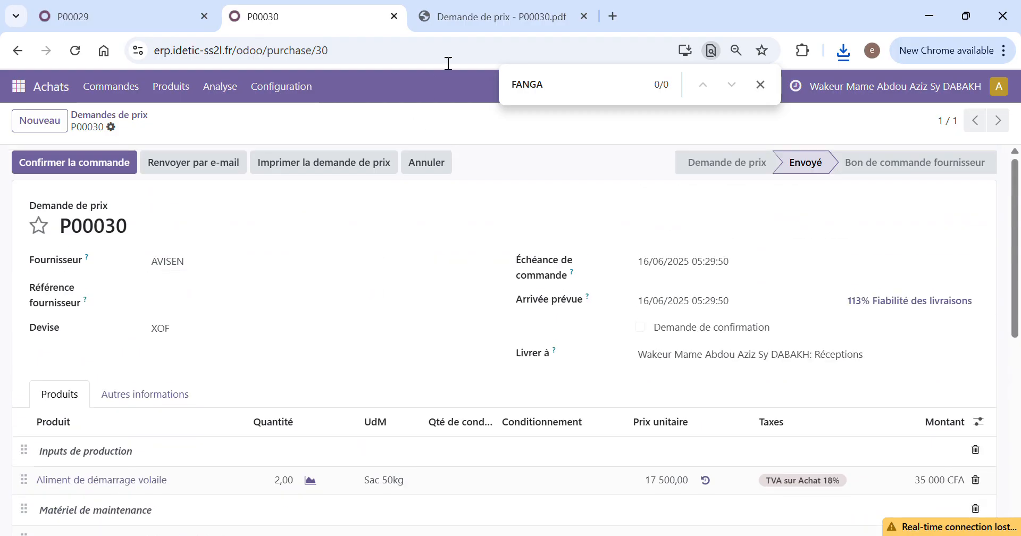
Step: Look over the printed request's PDF once more and return to the request for quotation in Odoo
click(474, 25)
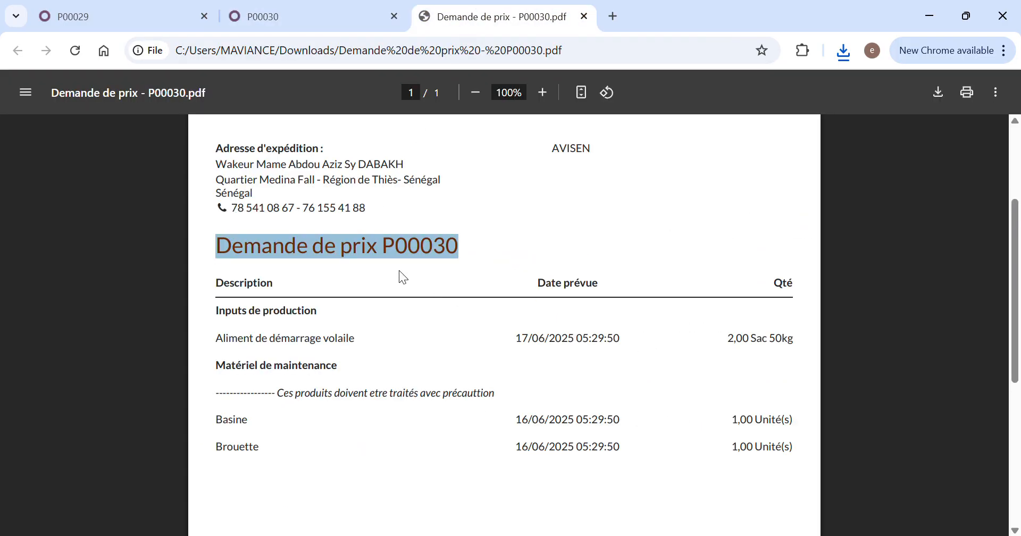
scroll(399, 270, down, 4)
scroll(394, 266, up, 7)
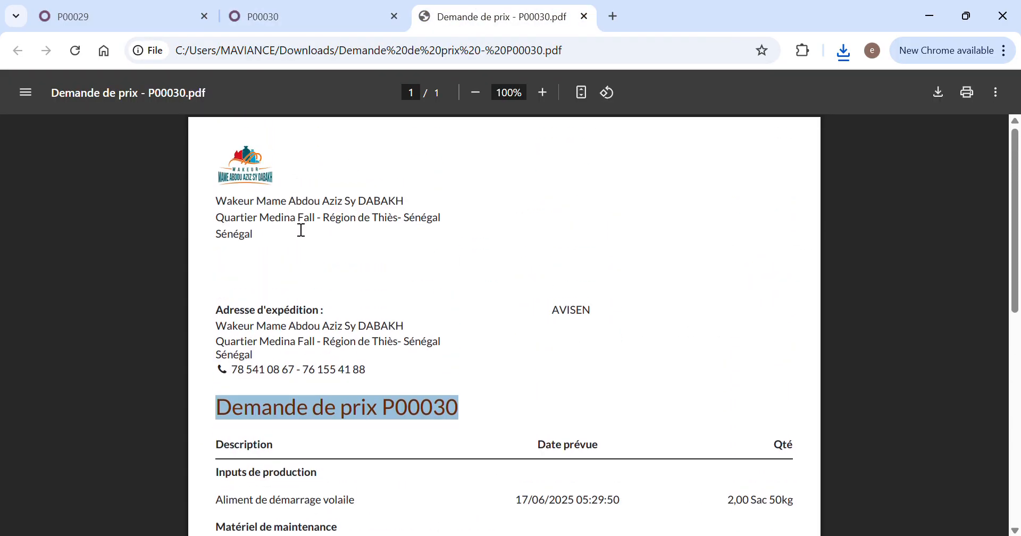
click(297, 26)
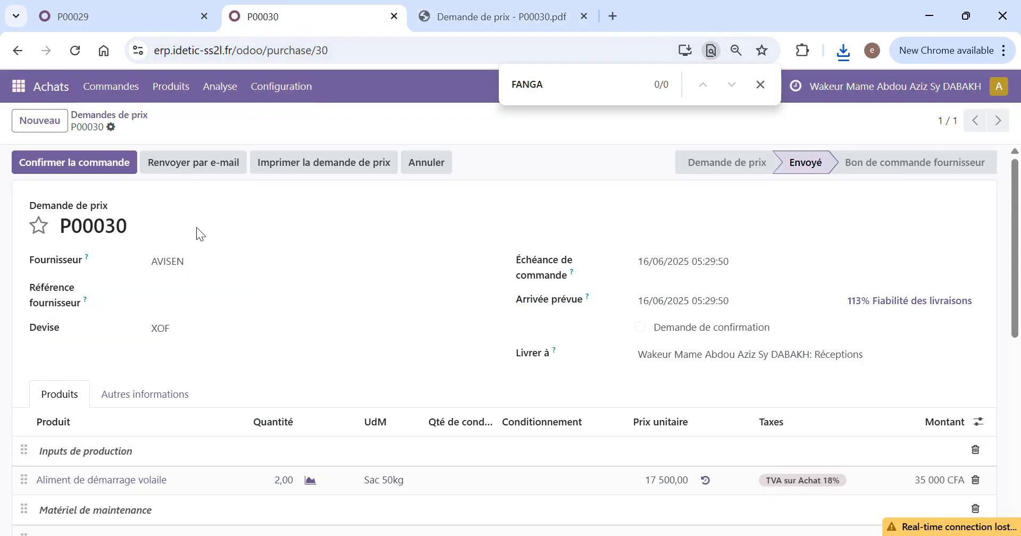
Step: Attach the printed request's PDF to the request for quotation's files
scroll(196, 227, down, 8)
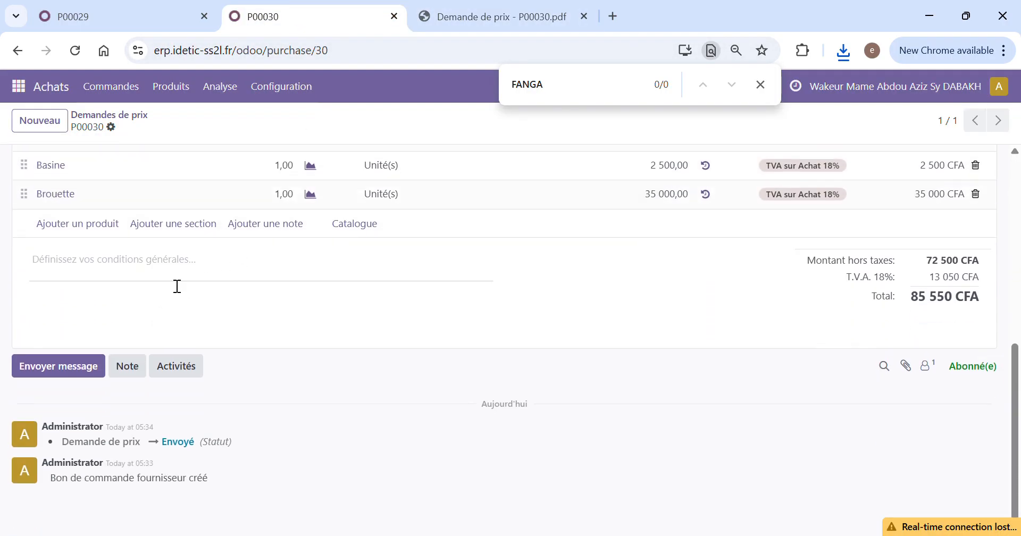
scroll(346, 369, up, 3)
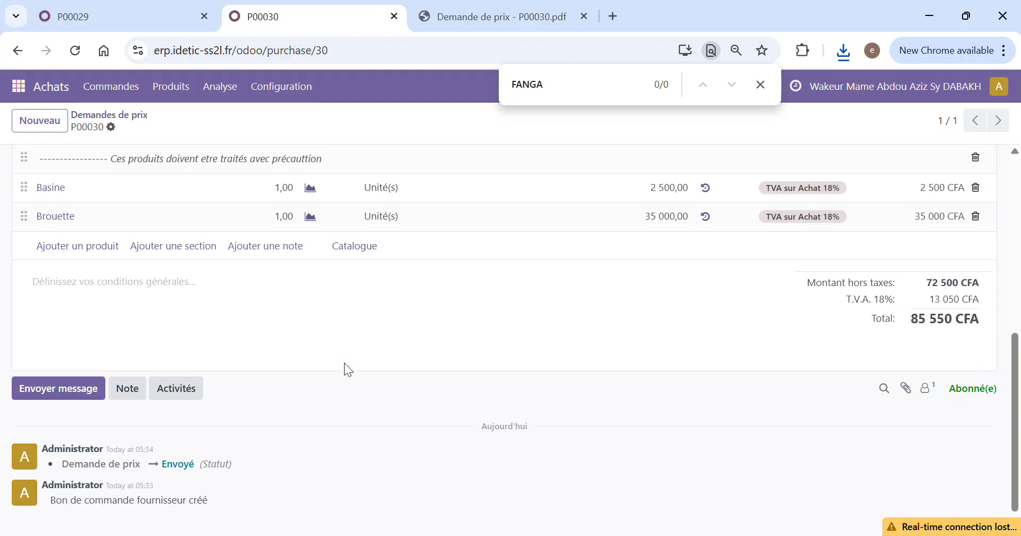
scroll(401, 377, down, 3)
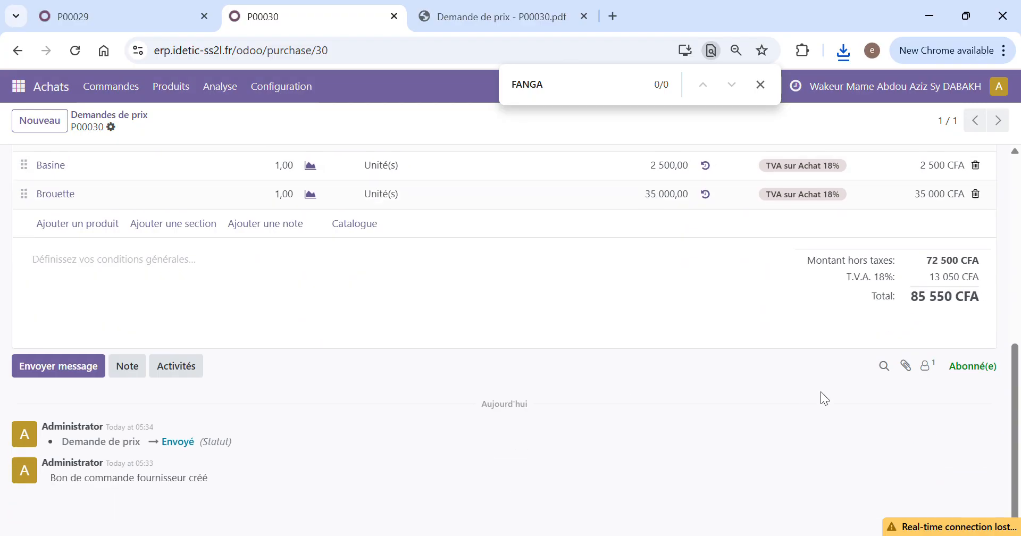
click(906, 370)
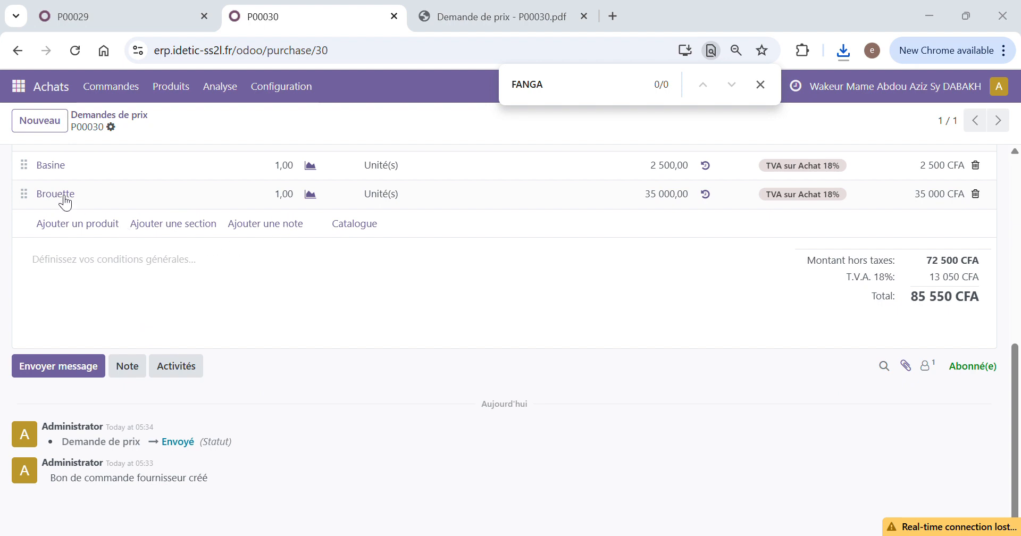
double_click(184, 151)
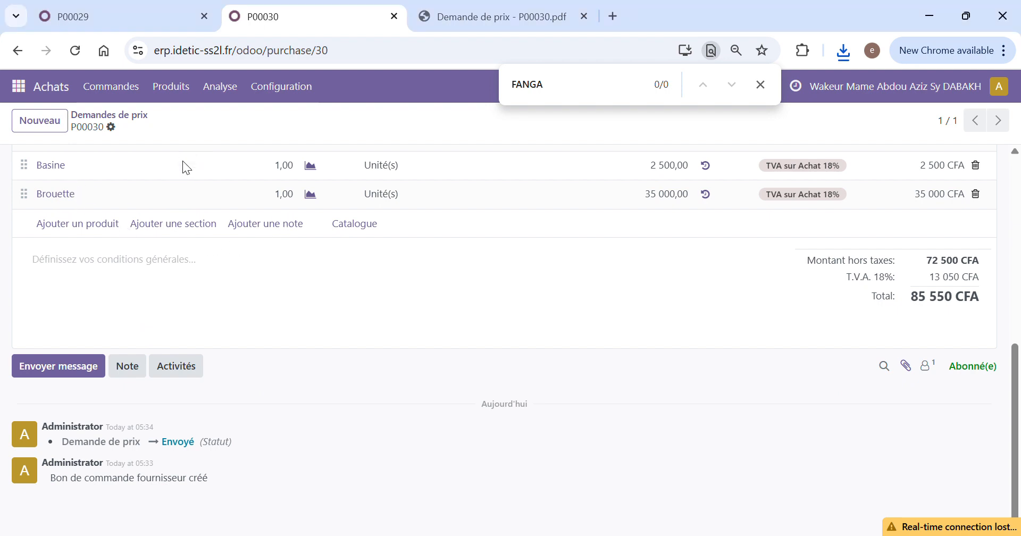
scroll(166, 422, down, 2)
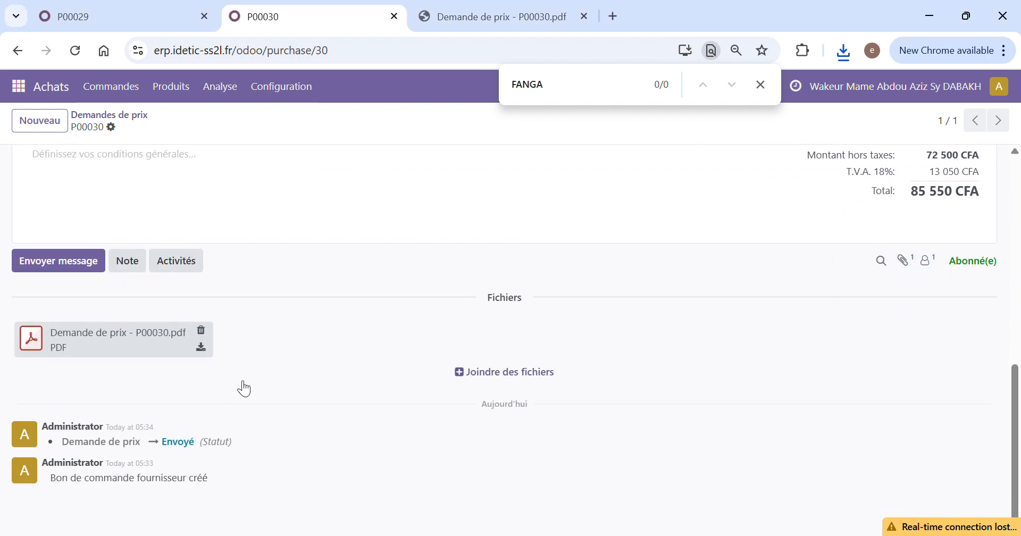
Step: Write the internal note "Réception de la réponse de la demande de prix" on the request for quotation
click(141, 264)
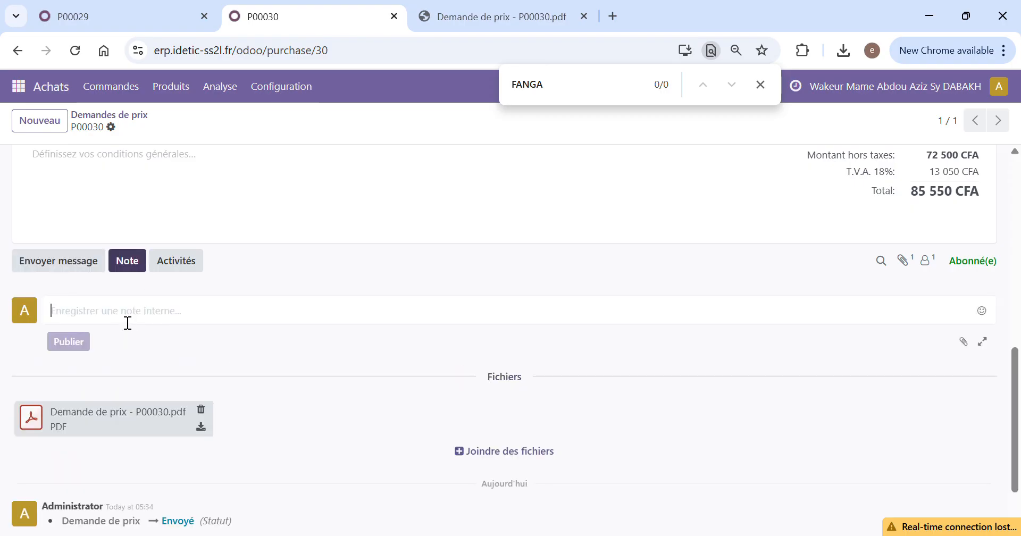
text(De)
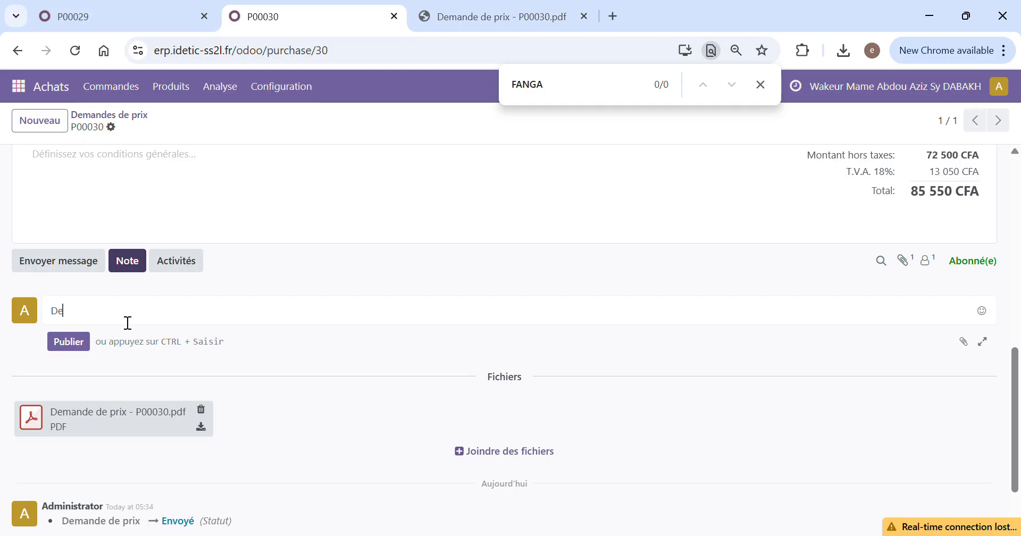
key(BackSpace)
key(BackSpace)
text(Réception de la demande de prix)
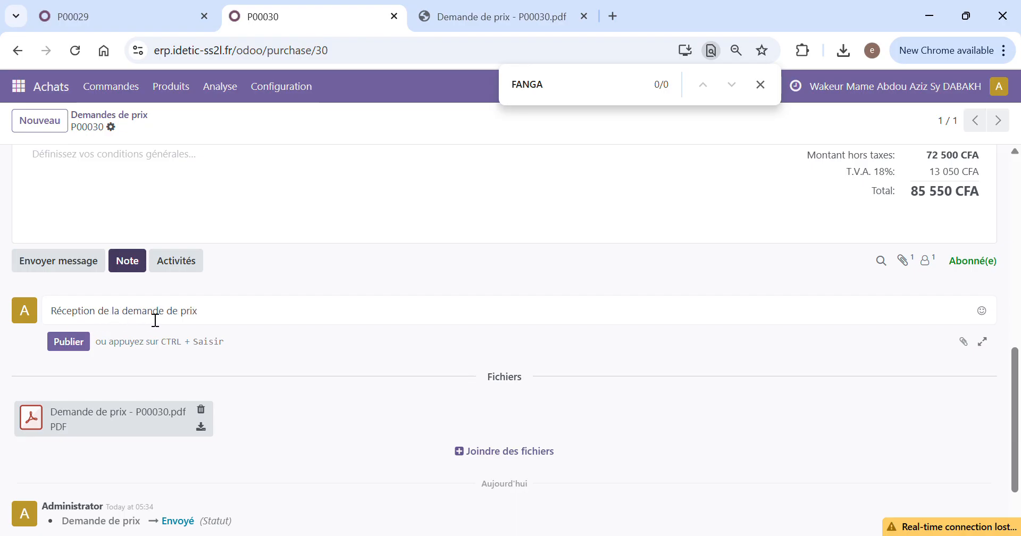
click(120, 318)
text(réponse de la)
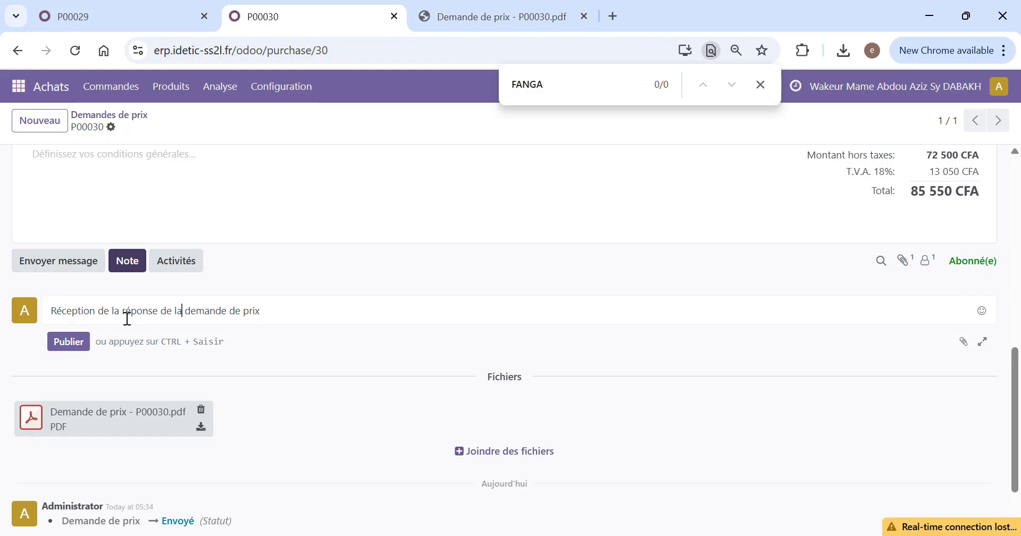
Step: Attach the request's PDF to the internal note and publish the note
click(963, 341)
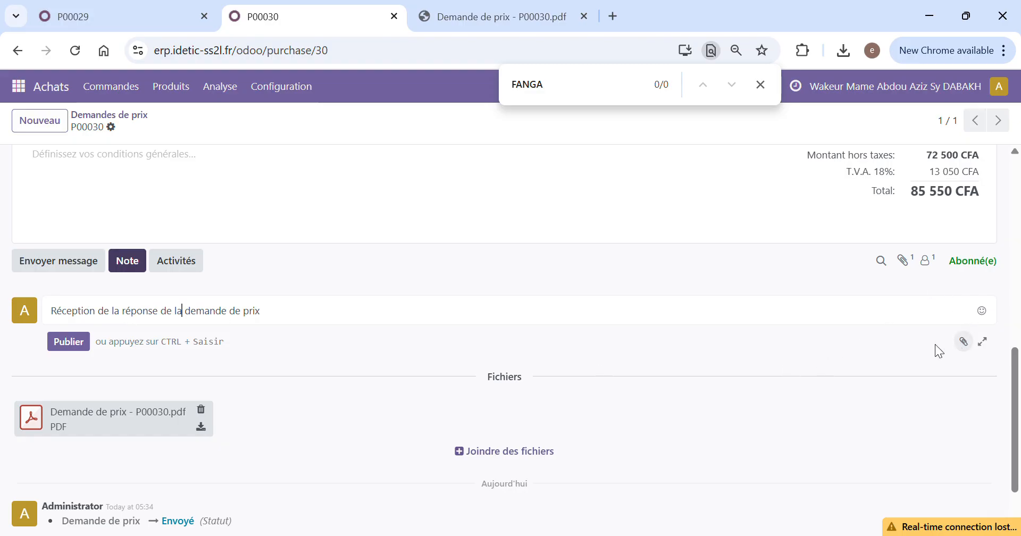
double_click(189, 148)
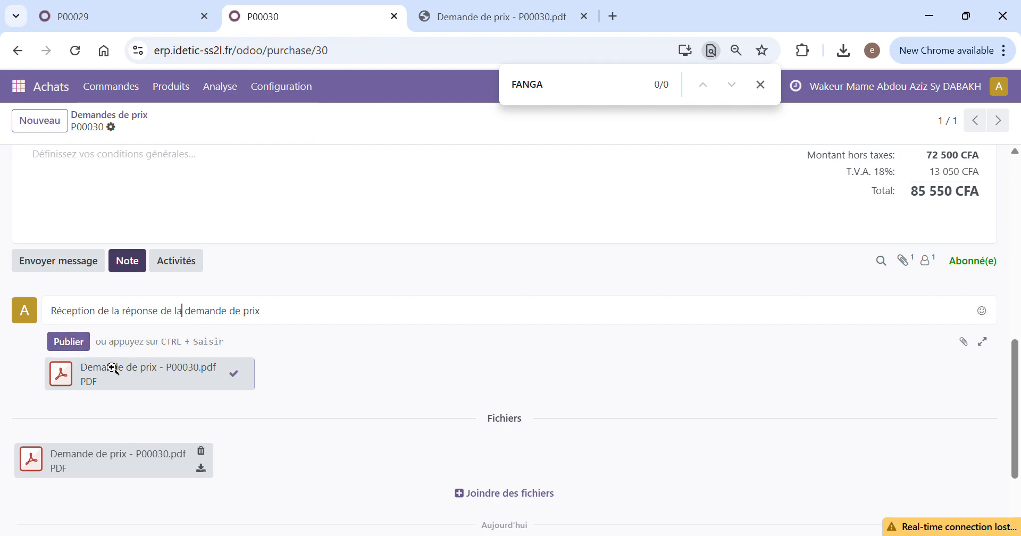
click(75, 344)
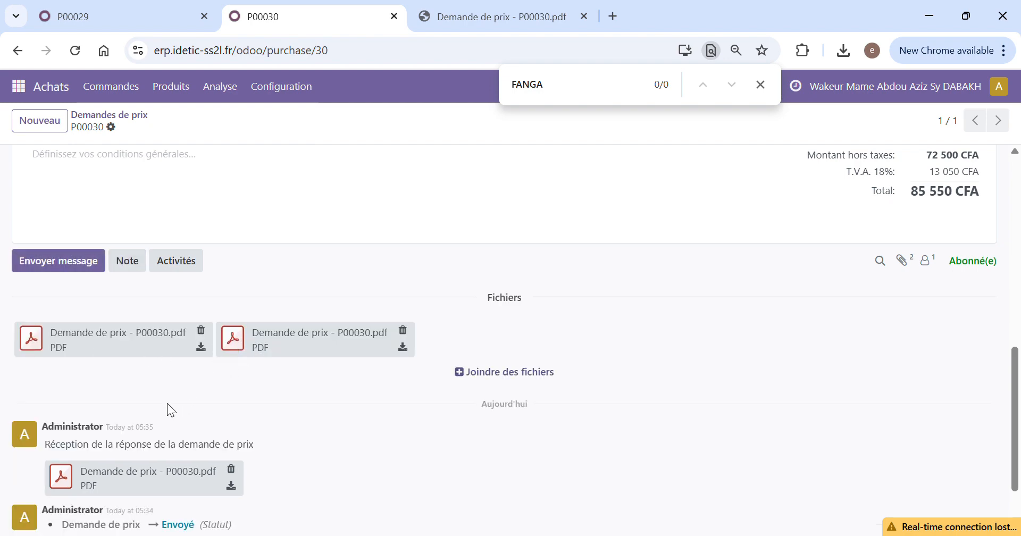
Step: Set the unit price of "Aliment de démarrage volaile" to 18 500,00 in the product lines
scroll(175, 372, up, 10)
scroll(441, 380, down, 3)
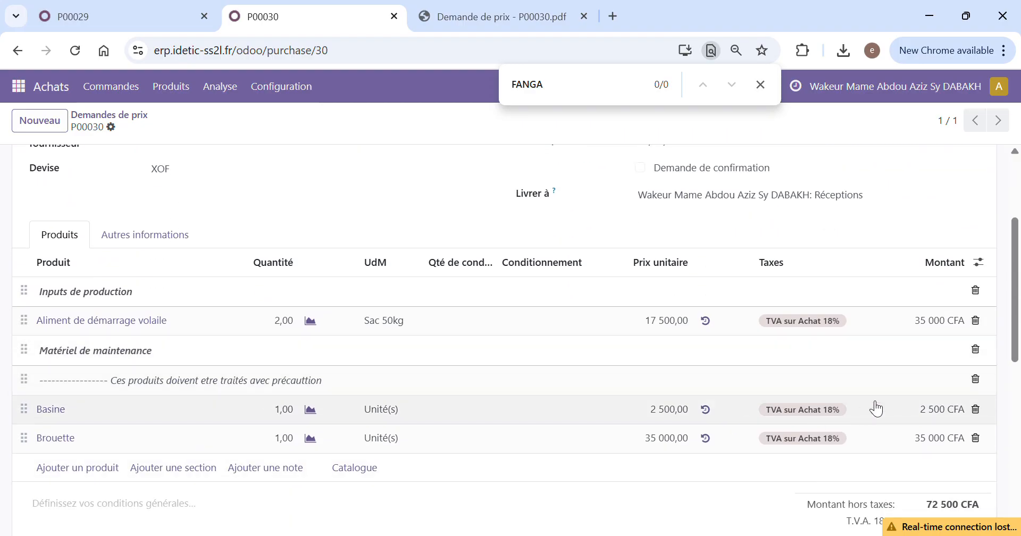
click(662, 321)
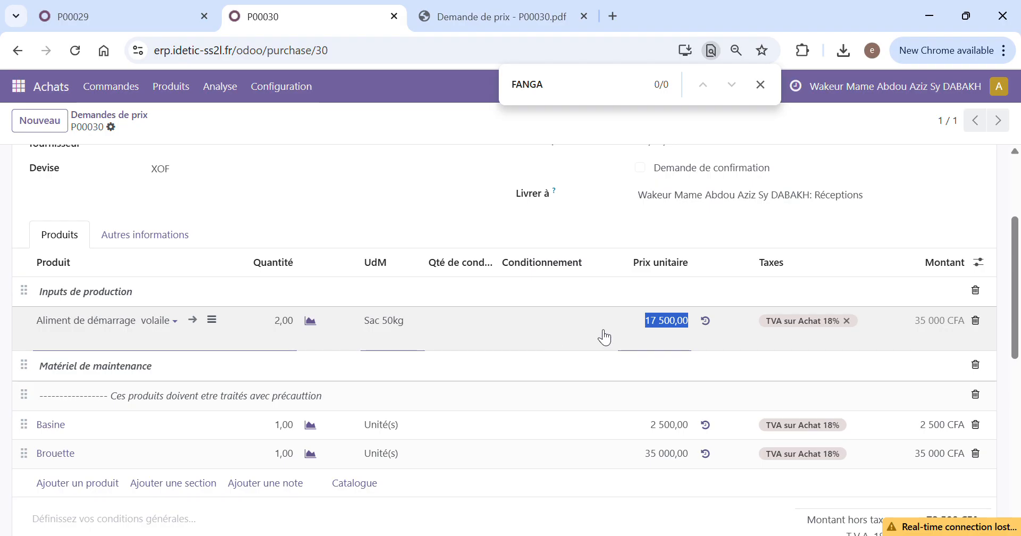
click(658, 325)
key(BackSpace)
key(BackSpace)
key(BackSpace)
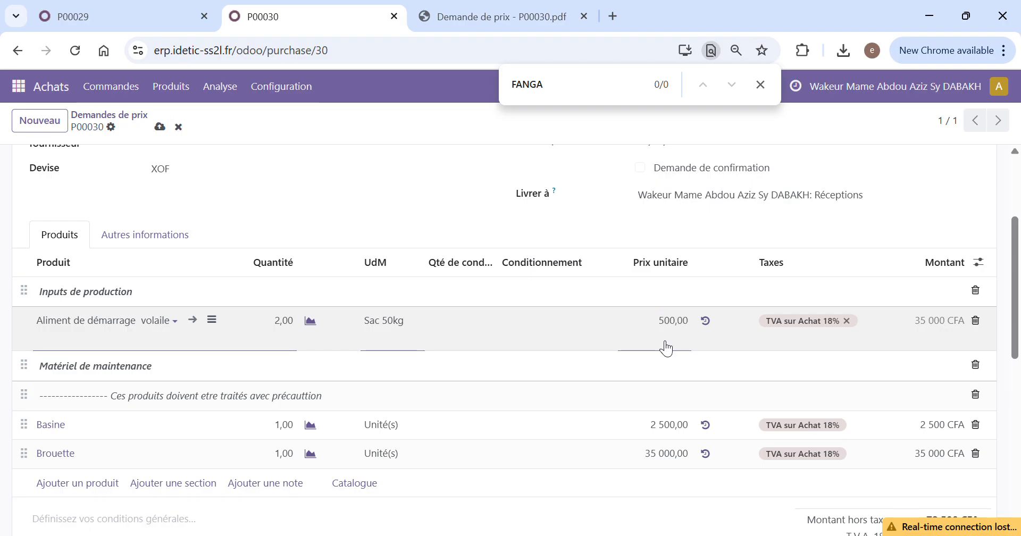
text(3)
click(656, 213)
scroll(672, 401, down, 1)
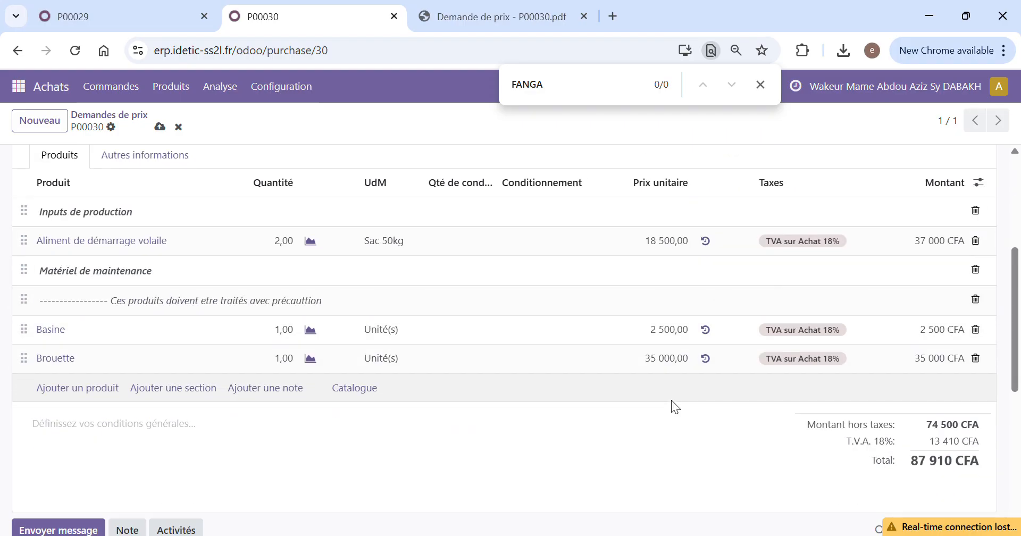
Step: Set the unit price of "Basine" to 200,00
click(669, 340)
click(670, 343)
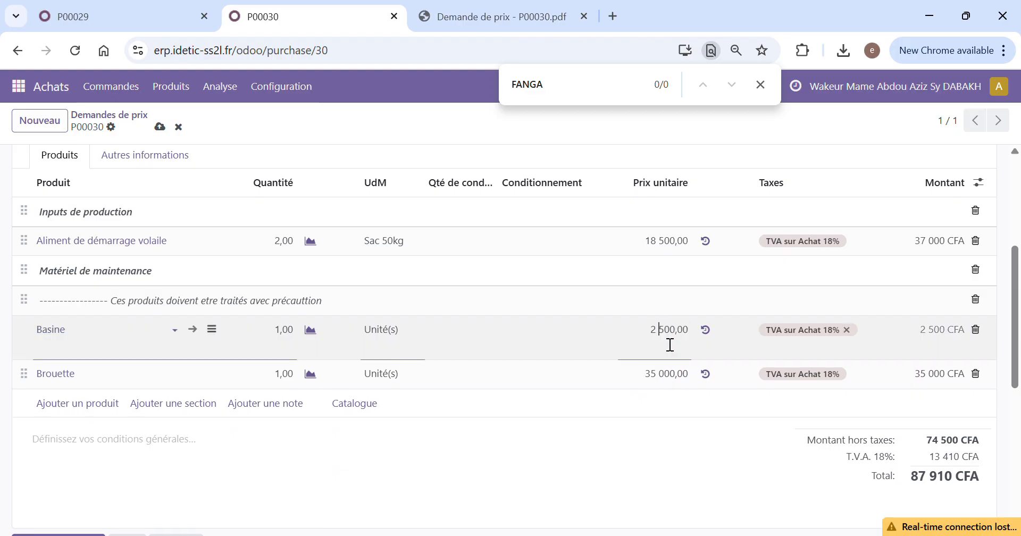
key(shift+Right)
key(Delete)
Step: Set the unit price of "Brouette" to 40 000,00
click(676, 374)
click(660, 364)
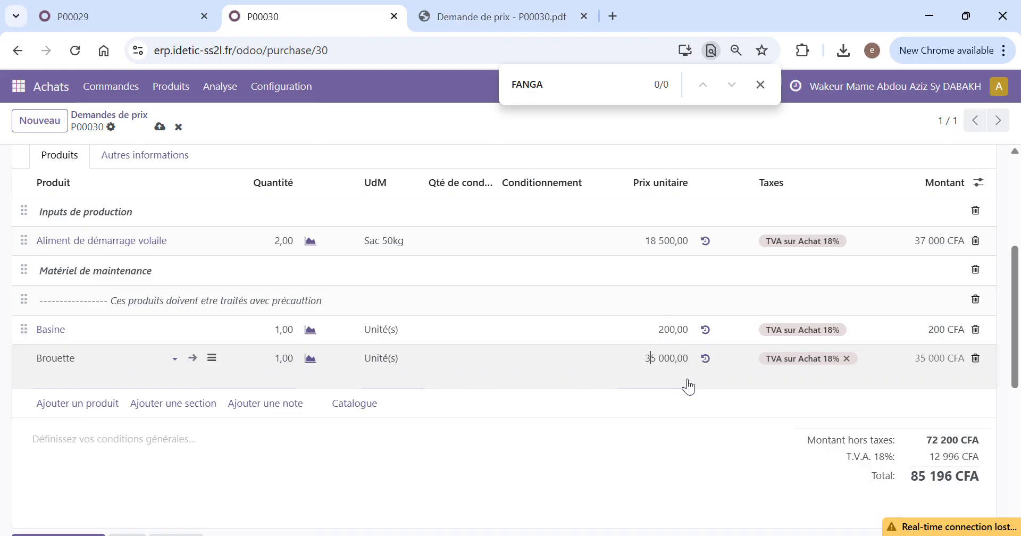
key(shift+Right)
text(à)
key(BackSpace)
scroll(637, 357, down, 3)
click(636, 327)
scroll(910, 320, up, 3)
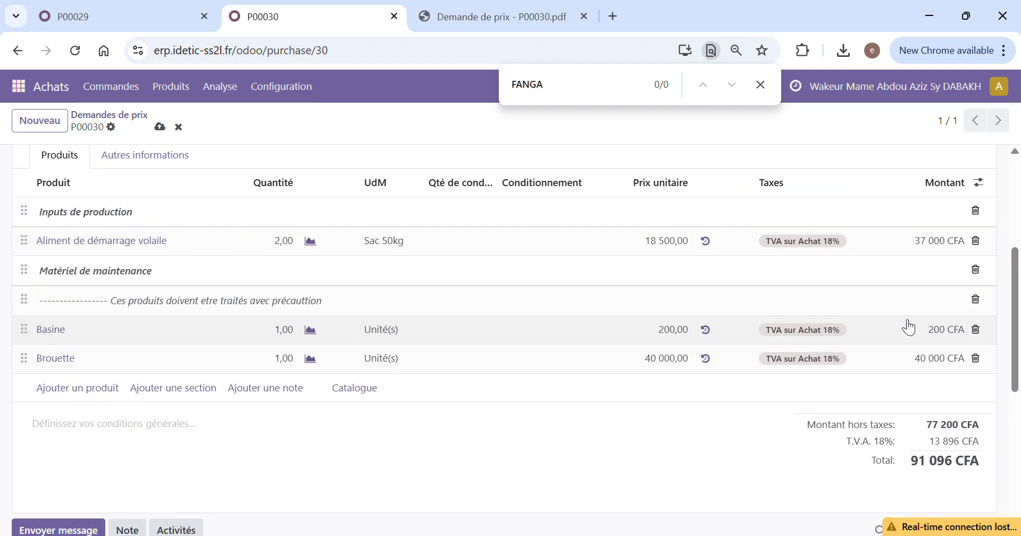
Step: Check the updated lines and totals, and confirm the request as a purchase order
scroll(899, 298, down, 3)
scroll(915, 309, up, 3)
scroll(932, 291, up, 5)
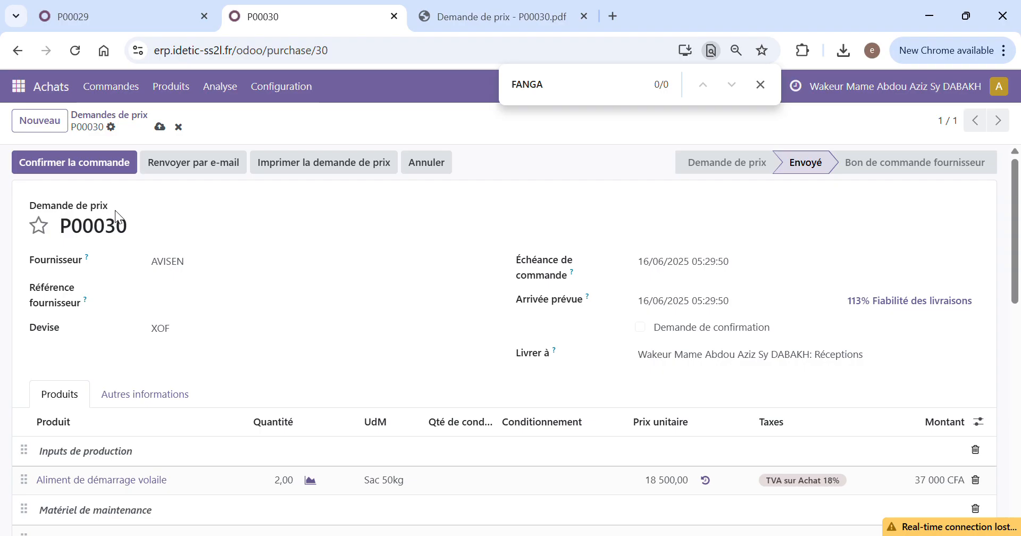
scroll(283, 273, down, 8)
scroll(390, 303, up, 4)
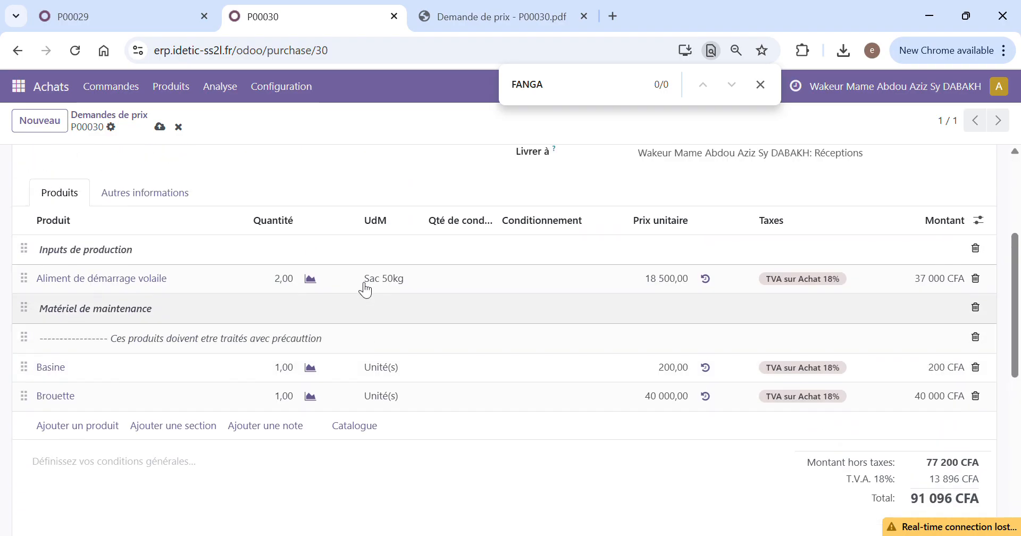
scroll(367, 290, up, 5)
click(66, 164)
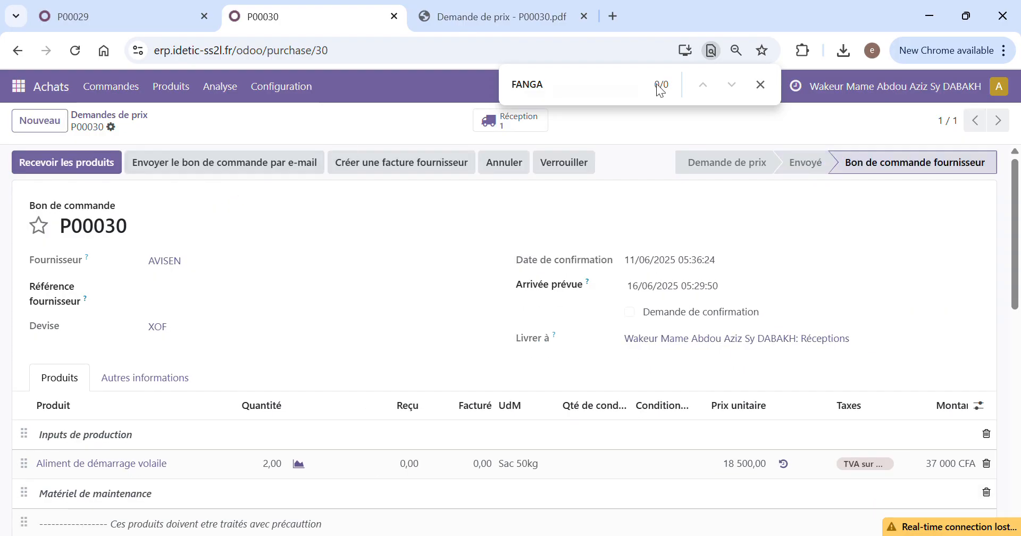
Step: Dismiss the browser's page search and review the confirmed order's product lines, totals and message history
click(757, 90)
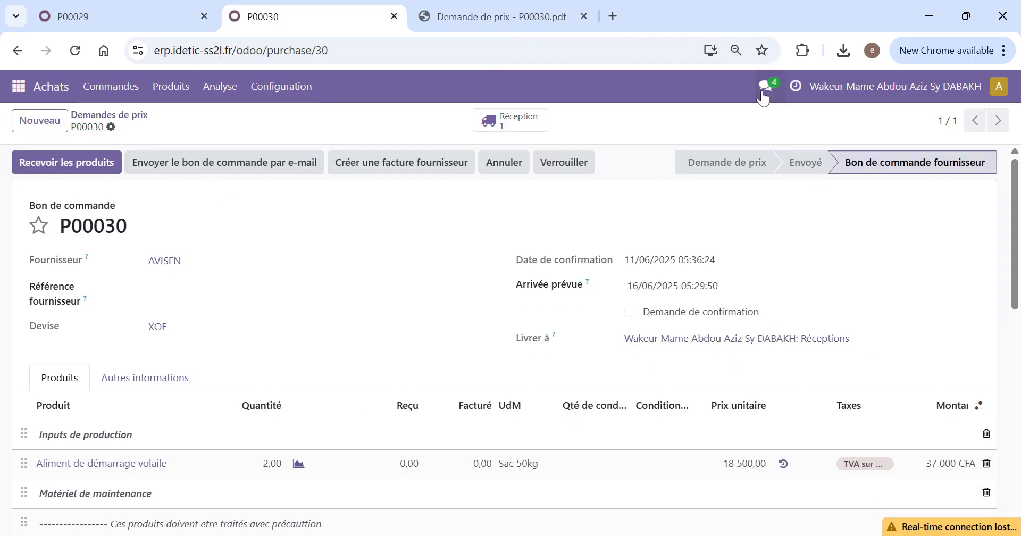
scroll(406, 321, down, 5)
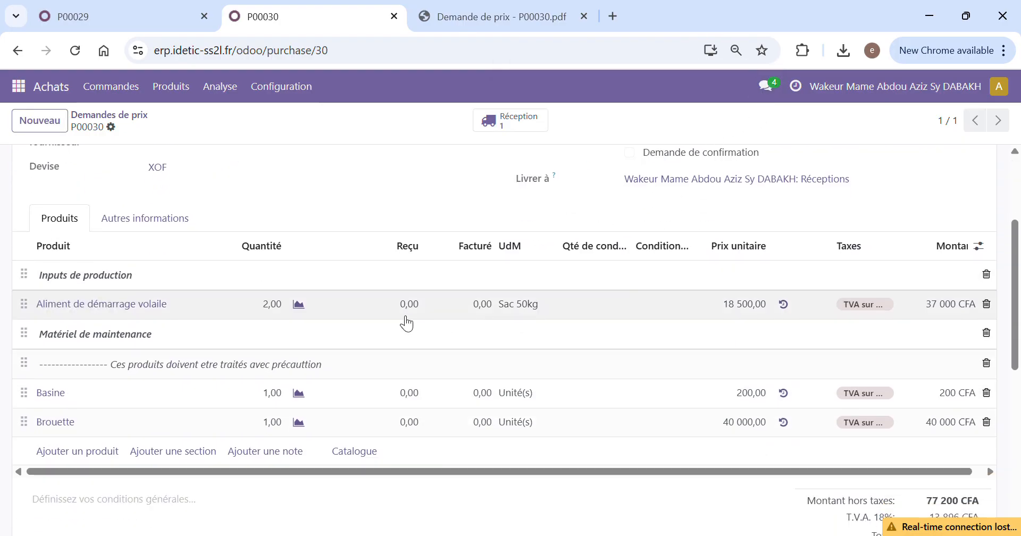
scroll(335, 241, up, 5)
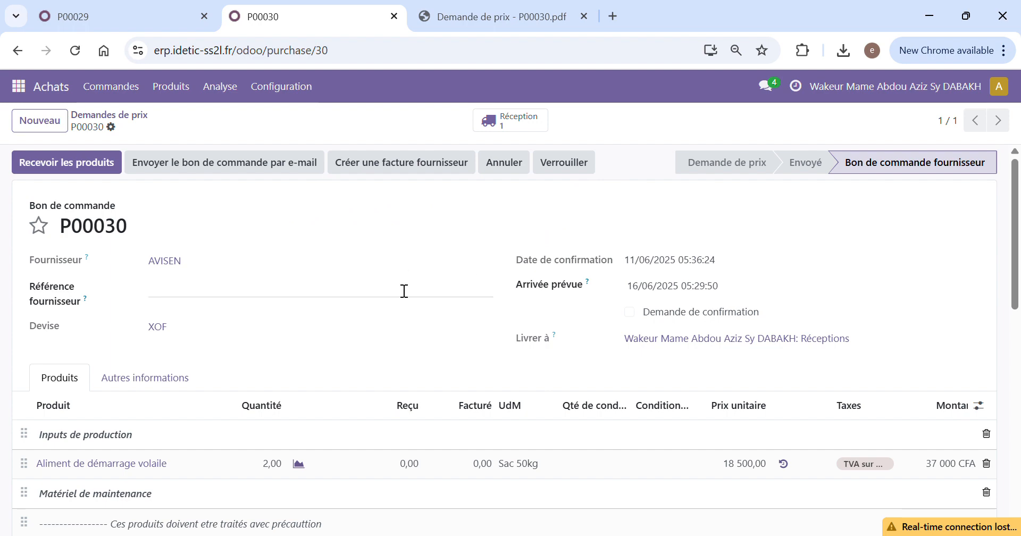
scroll(404, 290, down, 10)
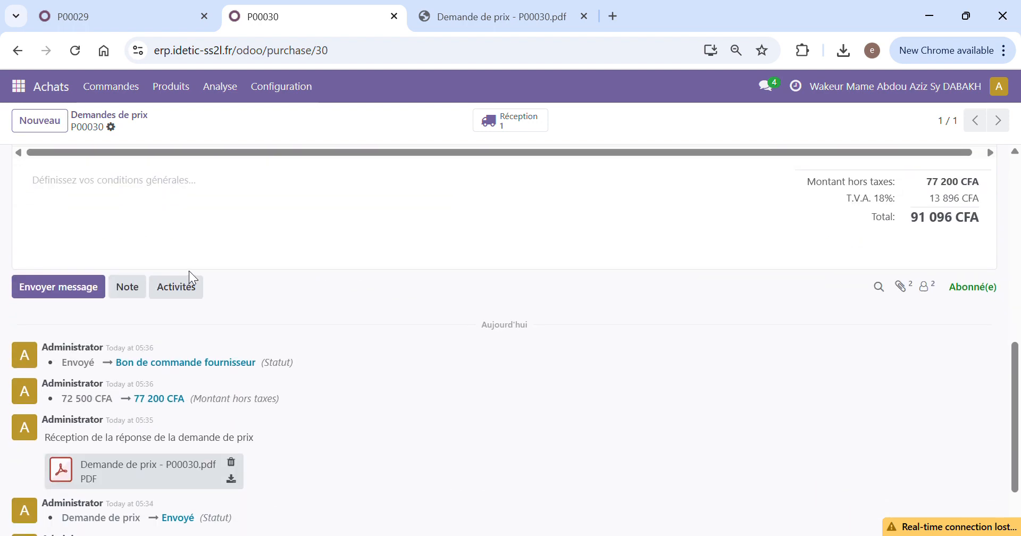
scroll(189, 270, up, 10)
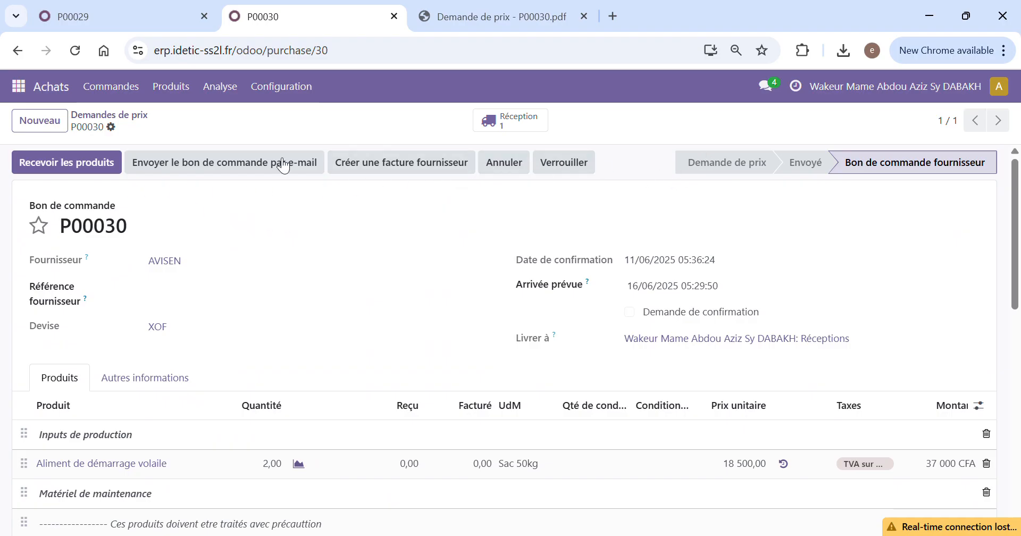
Step: In the other browser tab, switch to the Facturation app and open the list of supplier invoices
click(126, 12)
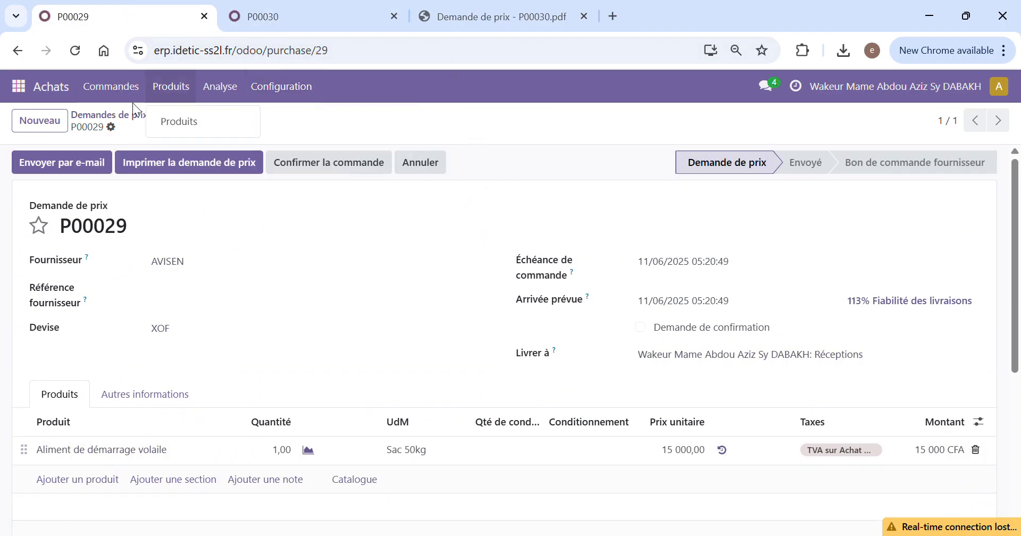
click(25, 89)
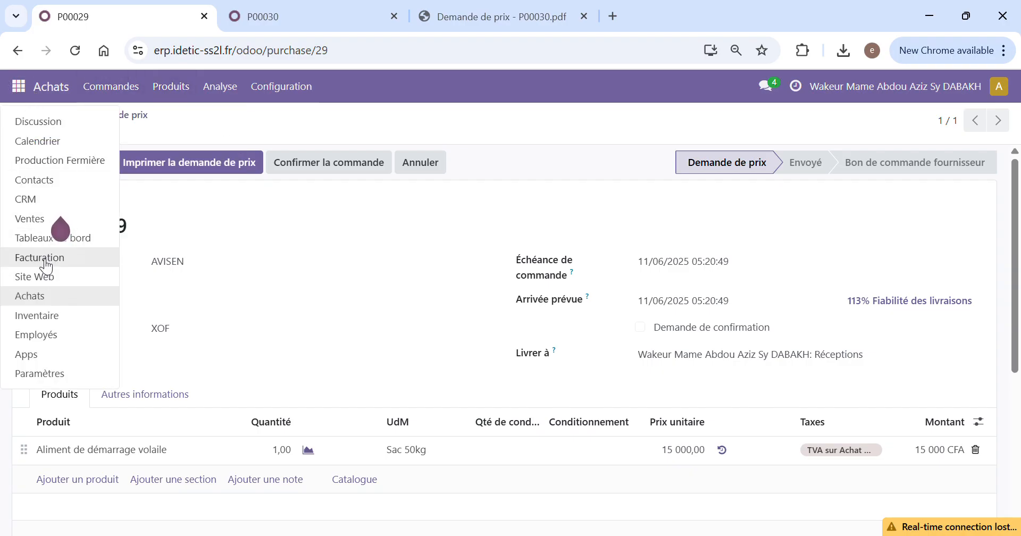
click(51, 255)
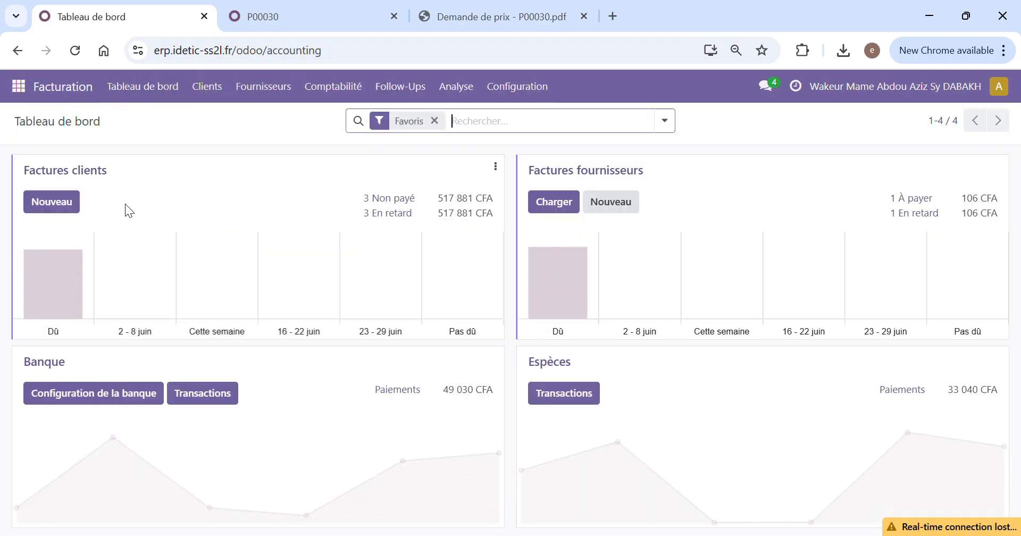
click(263, 86)
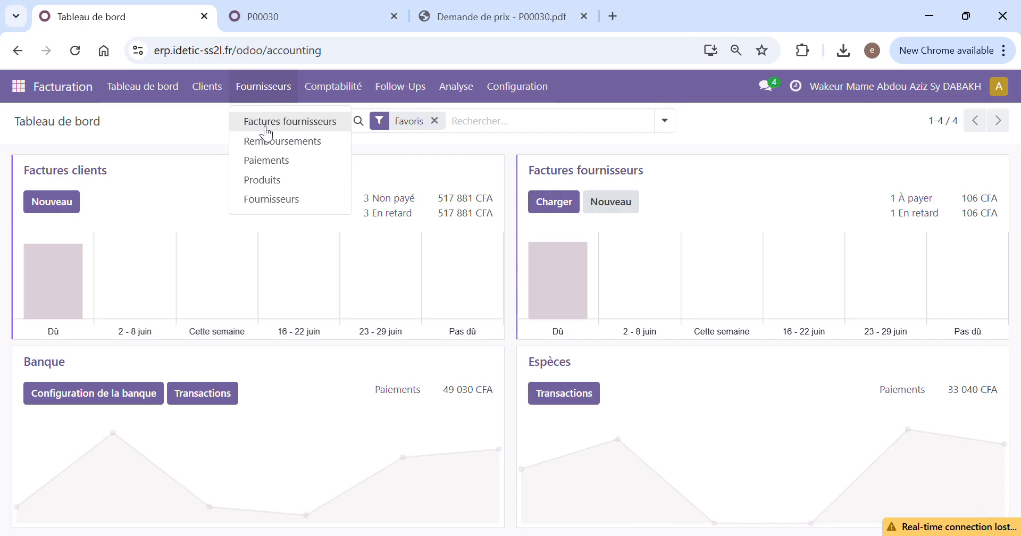
click(266, 126)
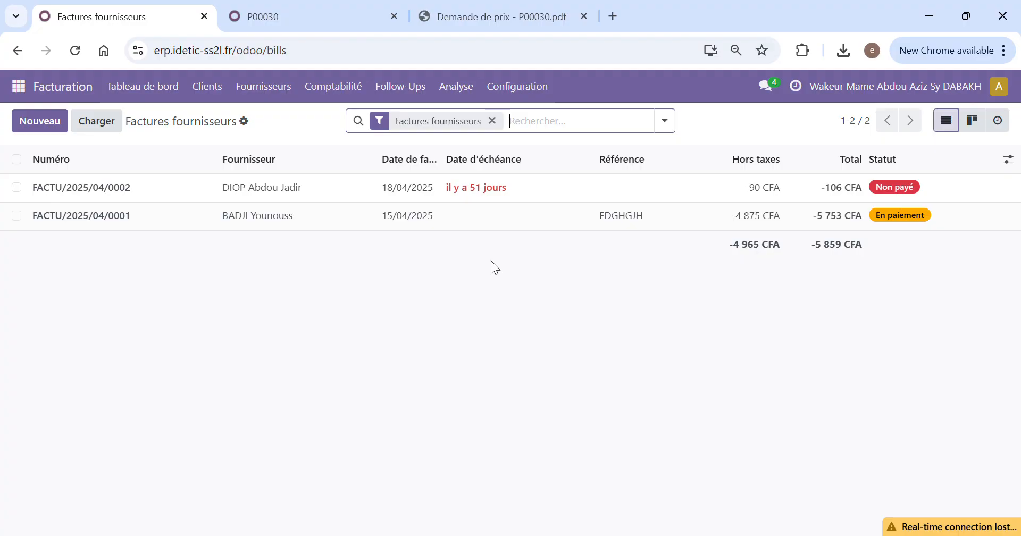
Step: Go back to the confirmed purchase order and try to create a supplier invoice from it
click(276, 20)
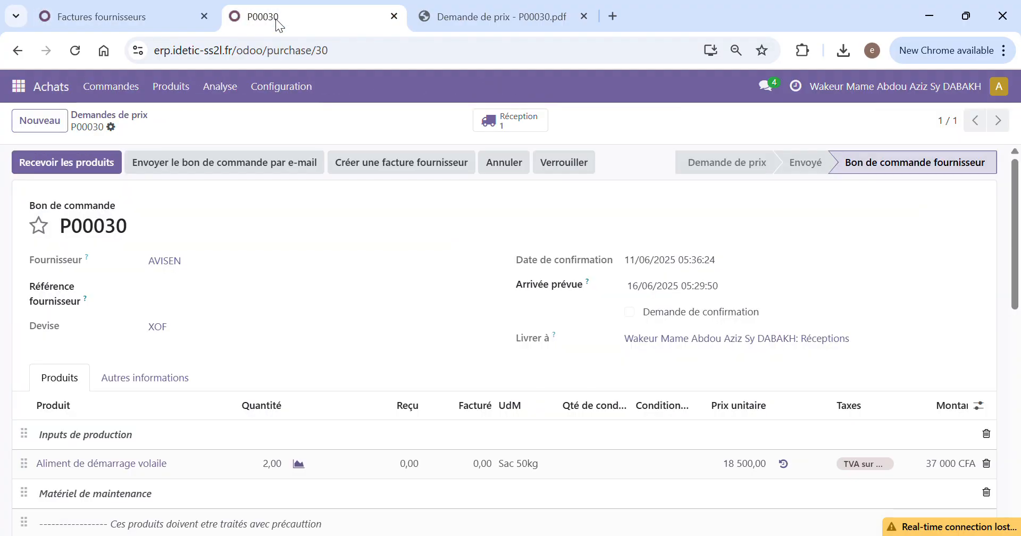
click(403, 169)
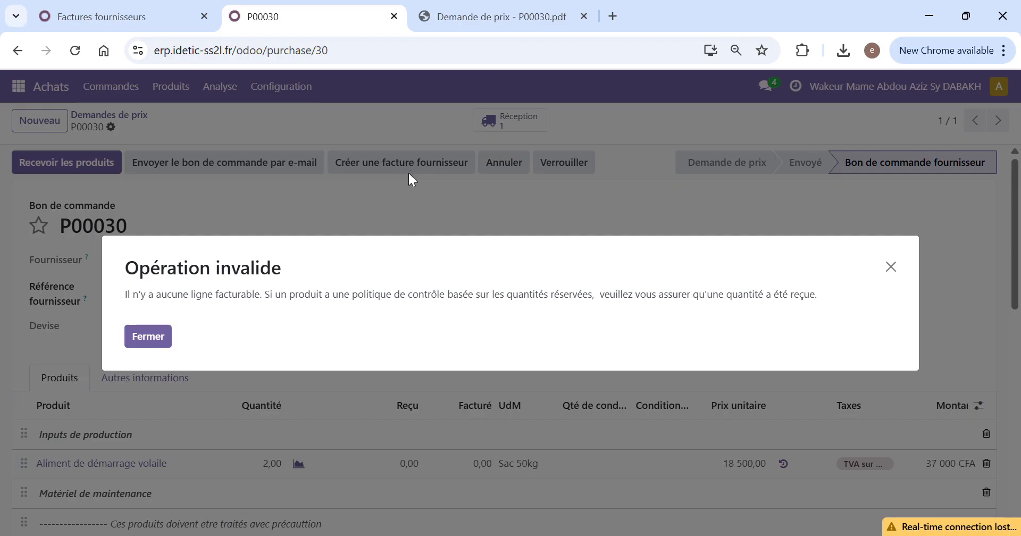
click(891, 267)
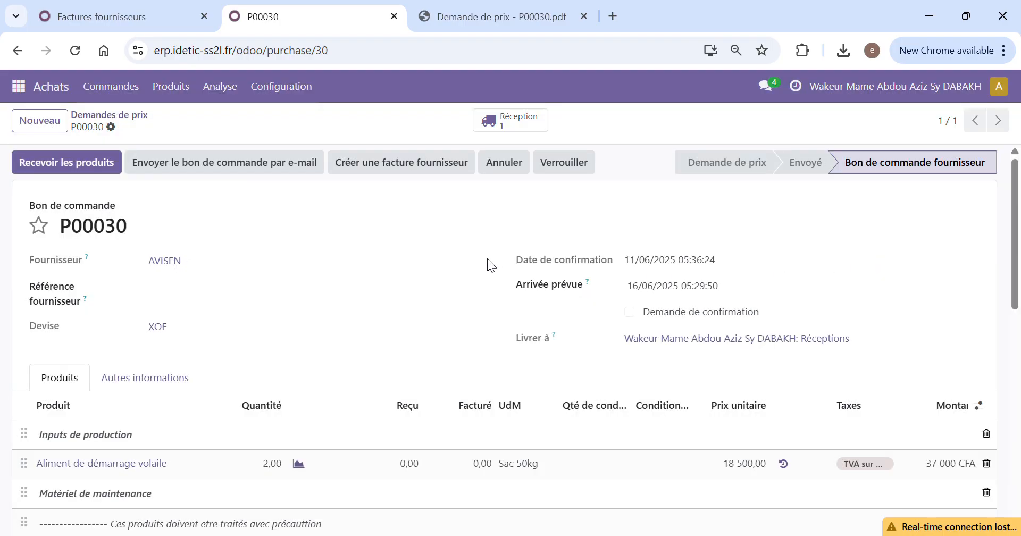
scroll(485, 259, down, 2)
scroll(438, 228, up, 2)
Step: Switch back to the browser tab with the supplier invoices list
click(77, 7)
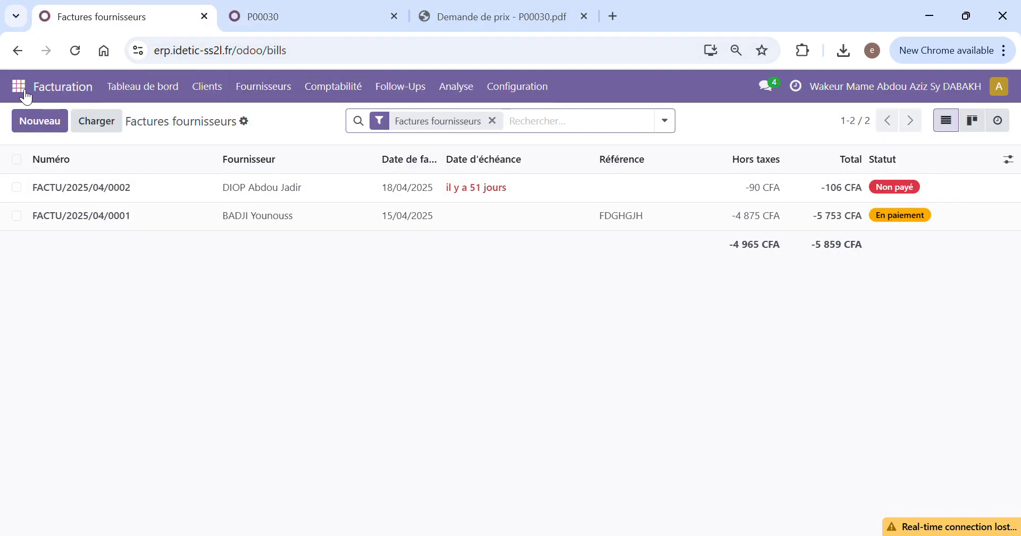